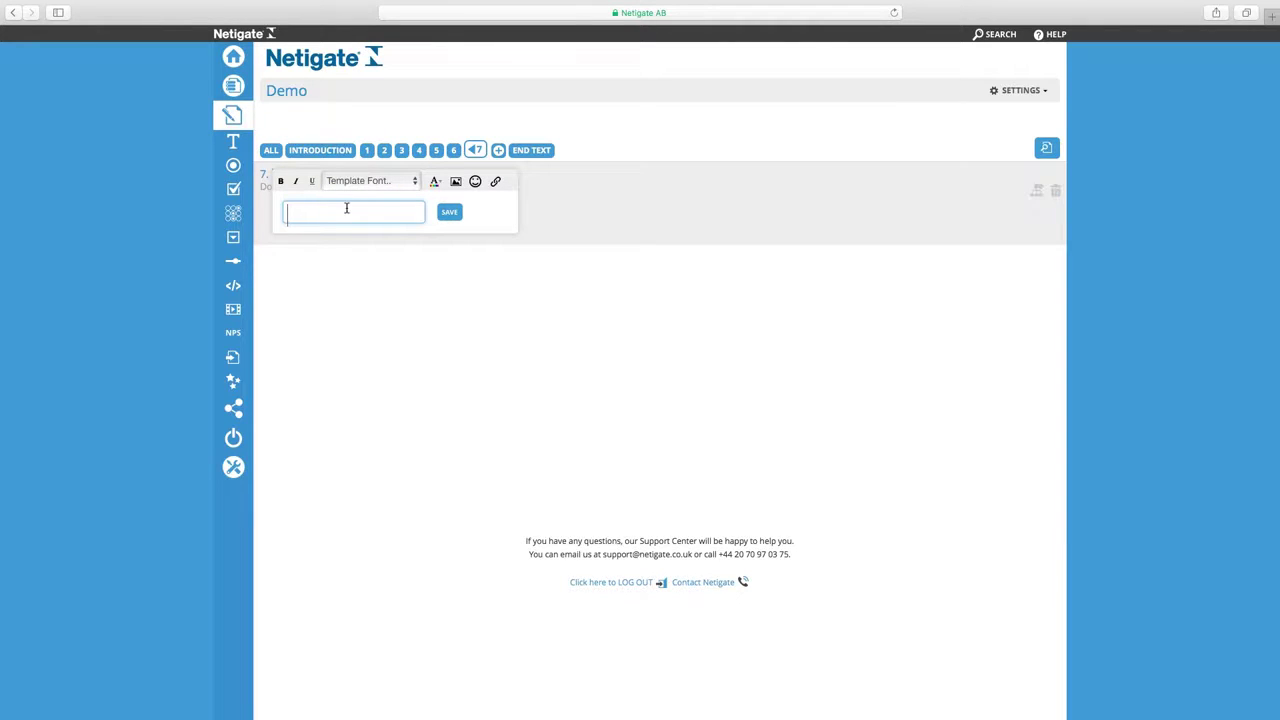
Word question 7 as "In your own words, how would you describe Netigate as a company?" and save a normal-size text area answer for it
text(In your own words, how would you describe Netigate as a company?)
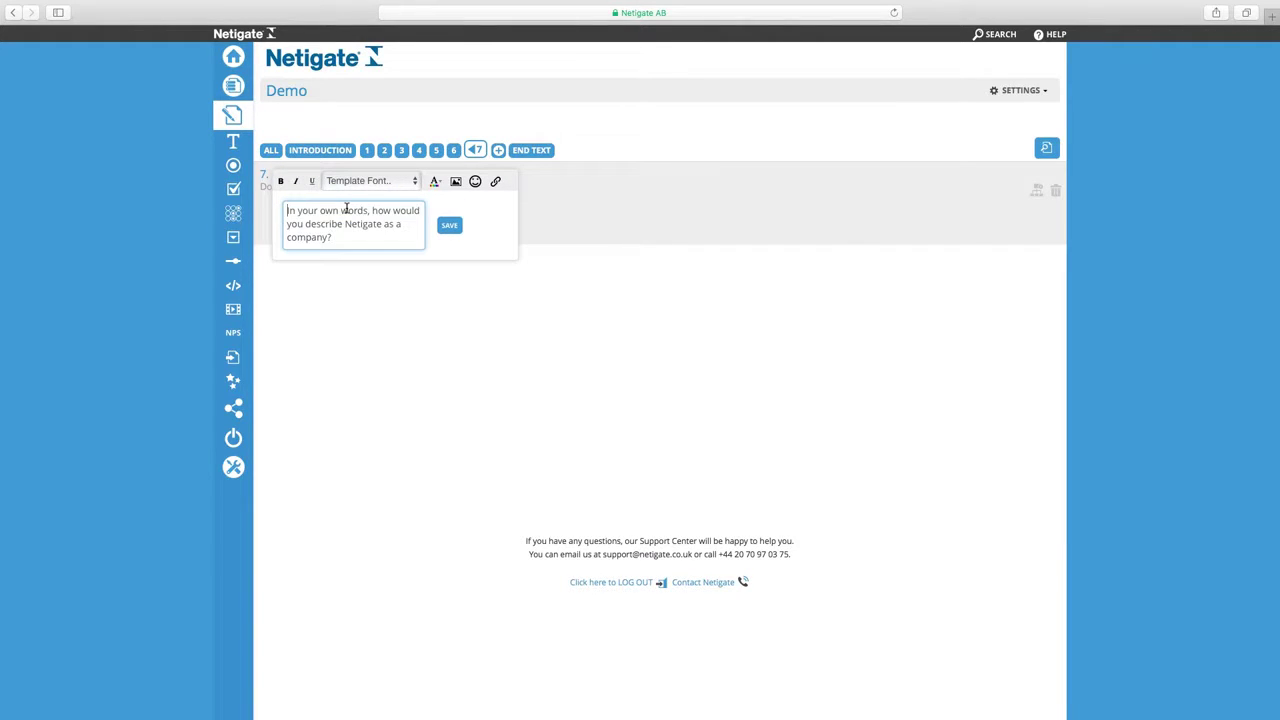
click(451, 226)
mouse_move(229, 182)
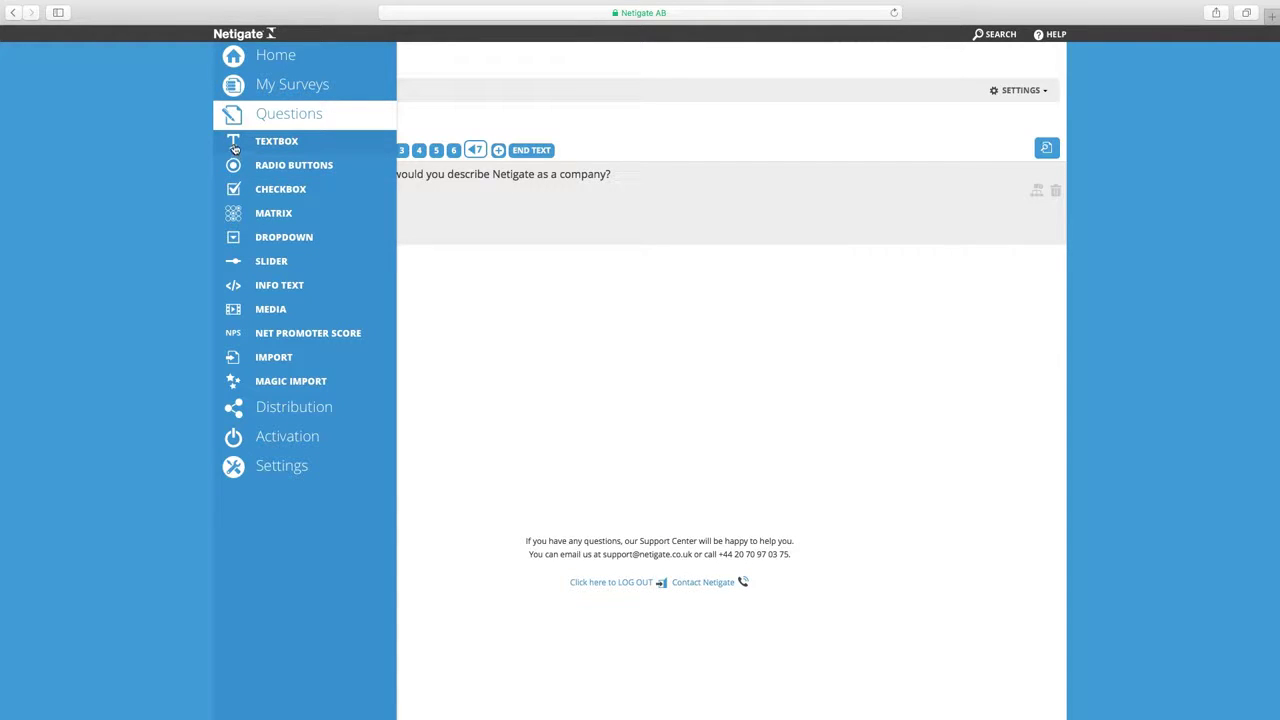
click(234, 145)
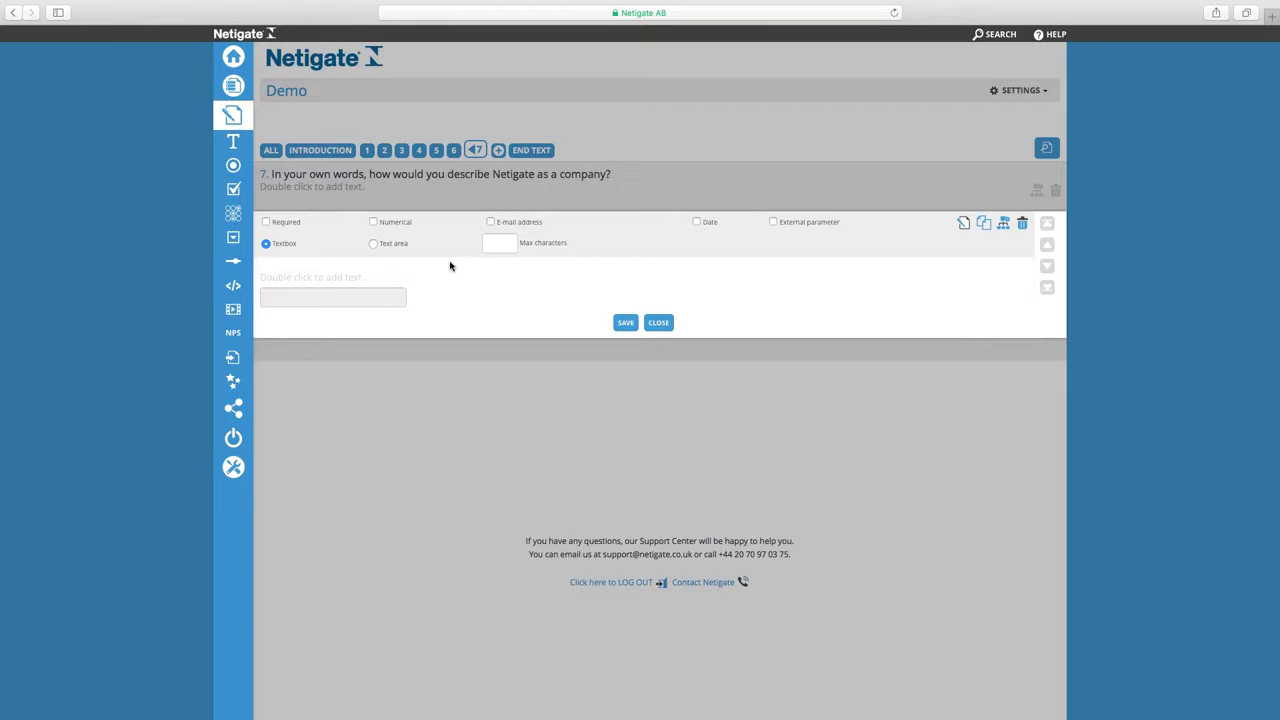
click(376, 244)
click(558, 243)
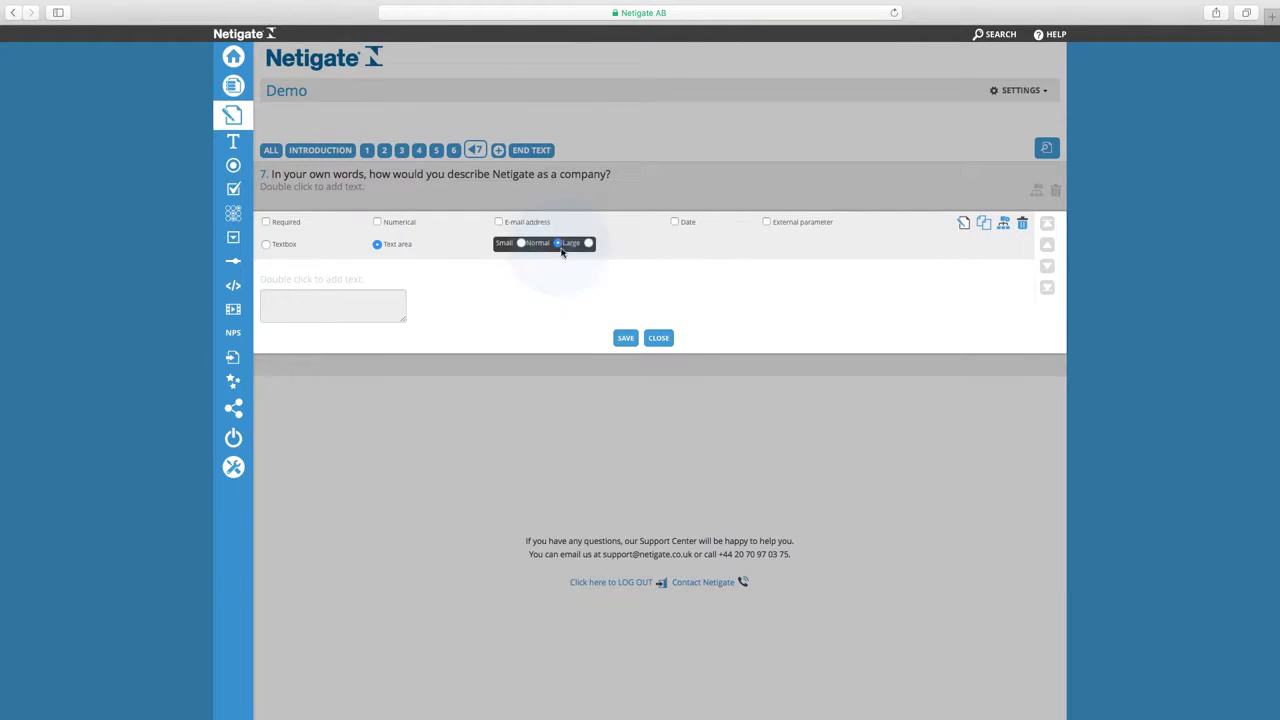
click(624, 339)
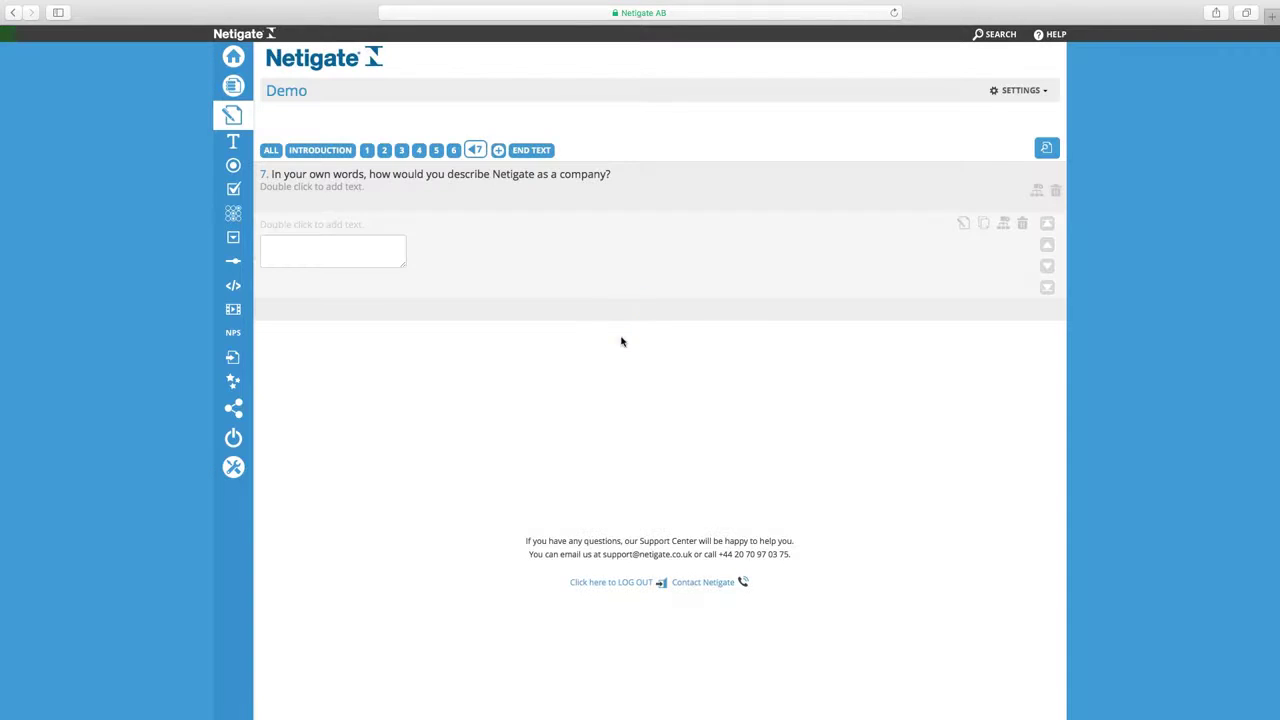
triple_click(519, 177)
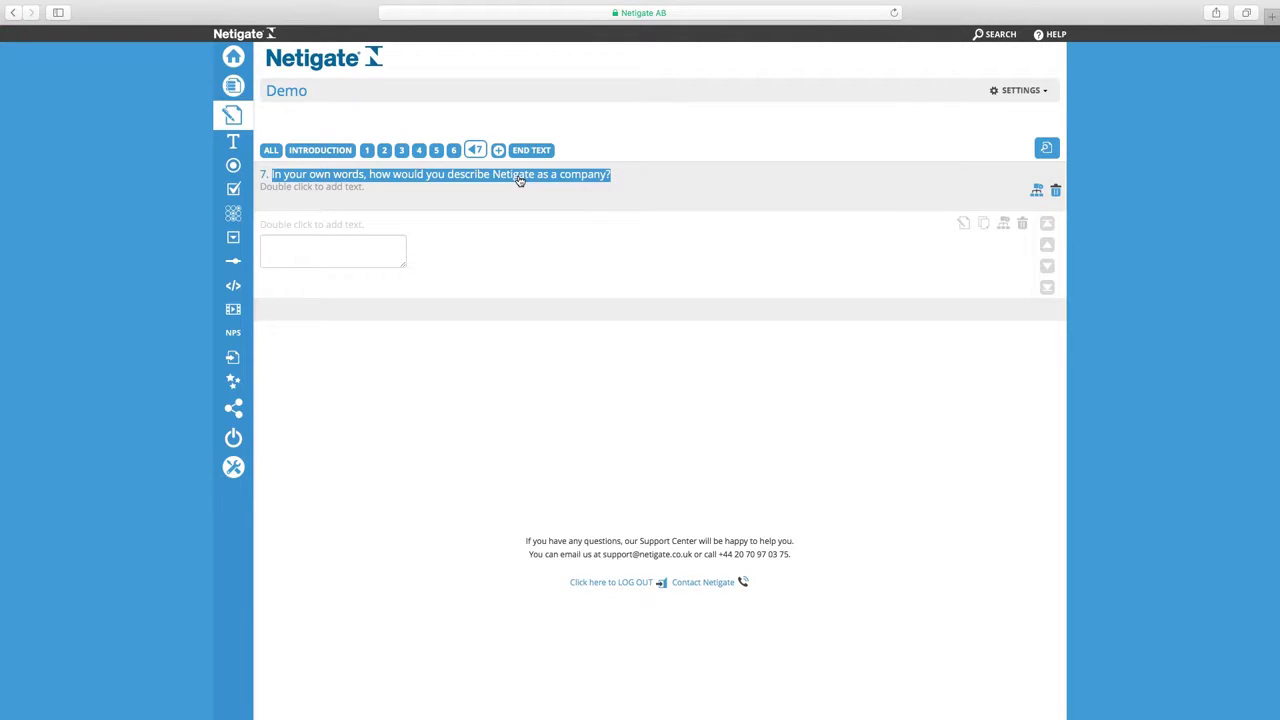
Add question 8 with the text "What city do you live in?"
click(498, 151)
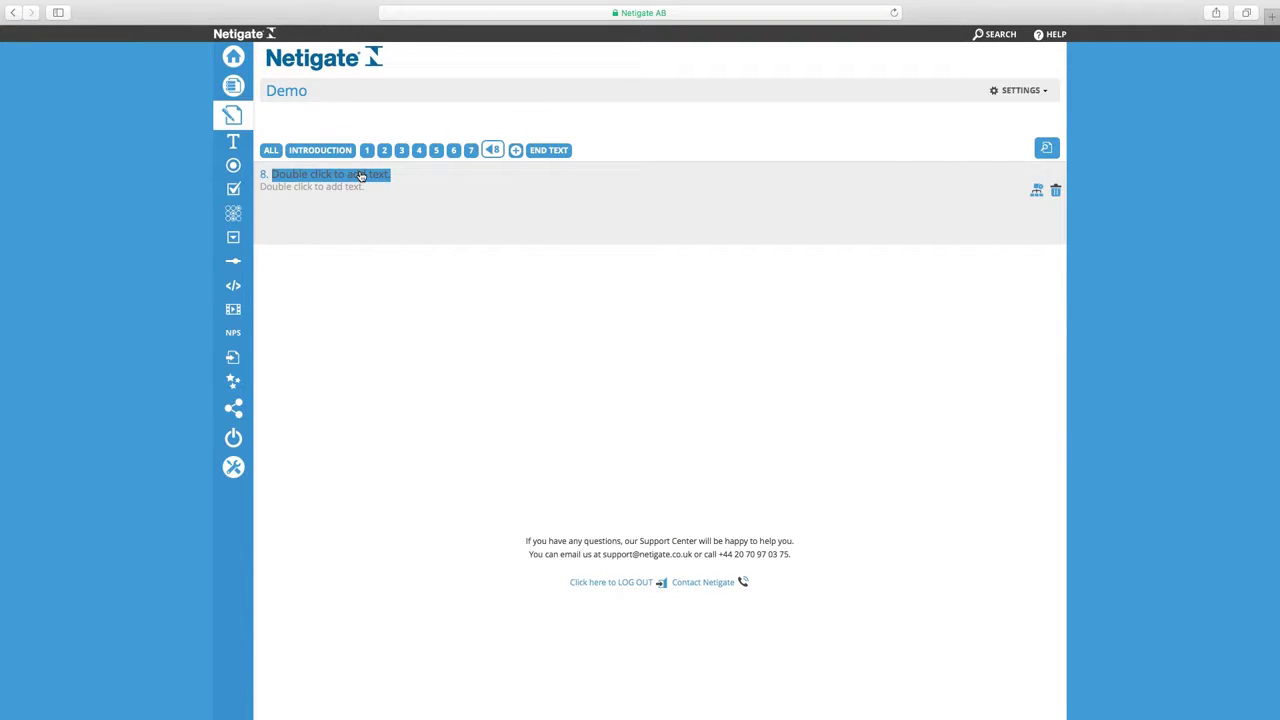
double_click(361, 176)
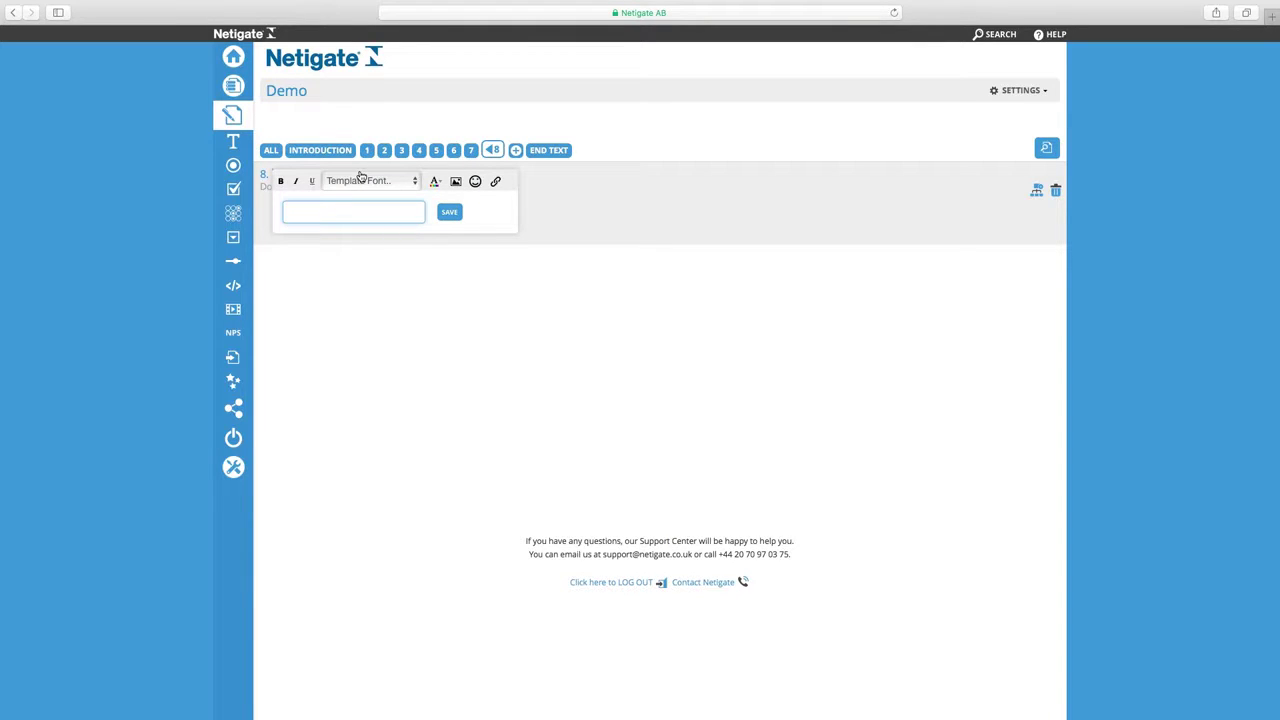
text(What city do you live in?)
click(449, 211)
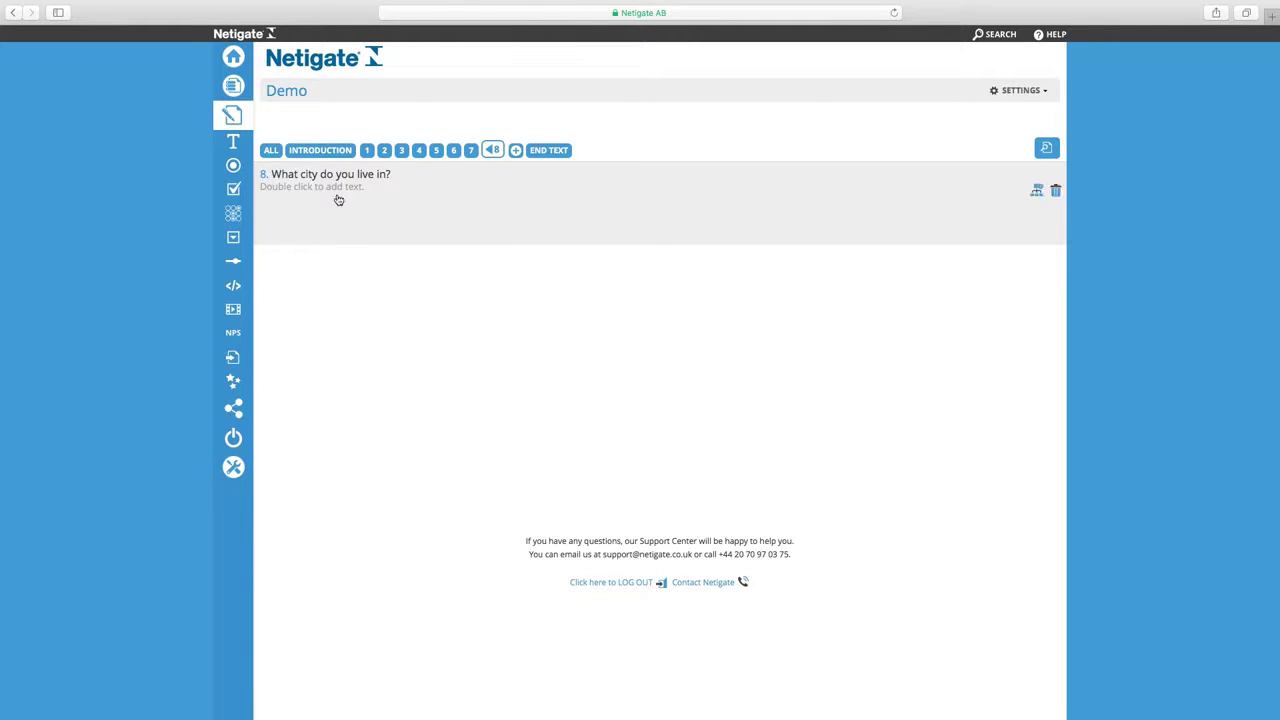
Give question 8 a radio button answer that is required and has a textbox on its last option
mouse_move(233, 168)
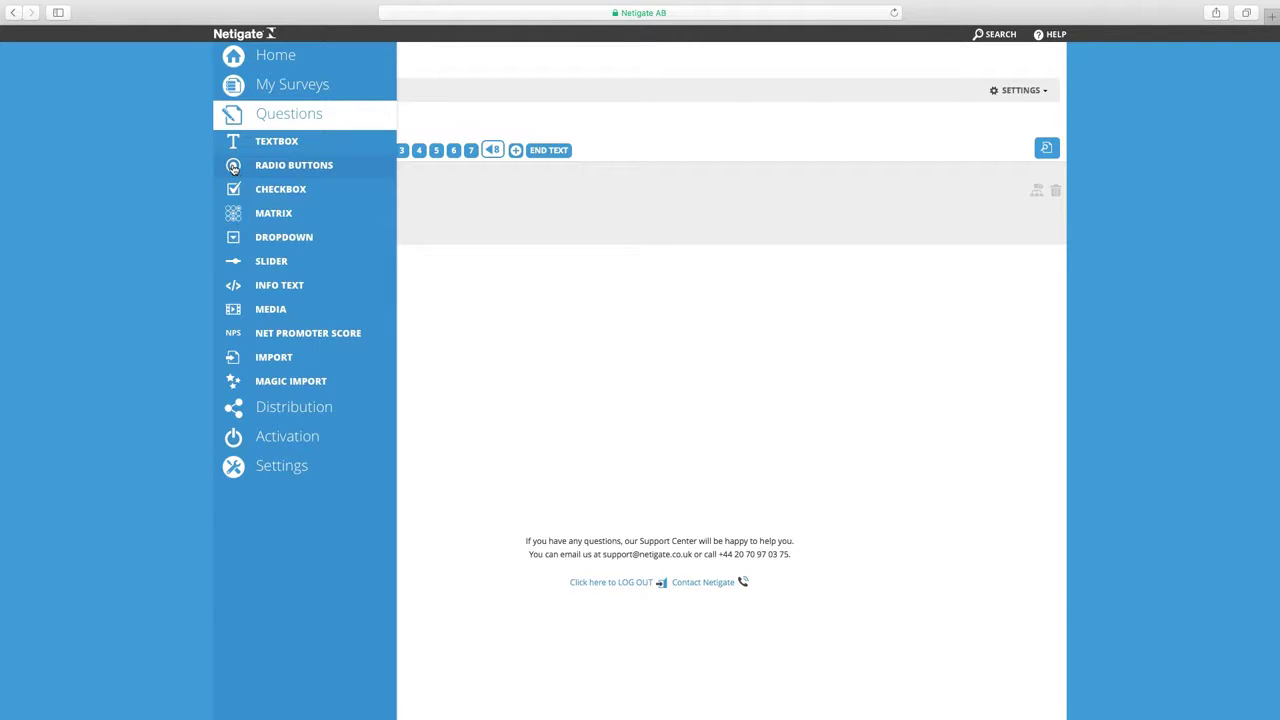
click(233, 166)
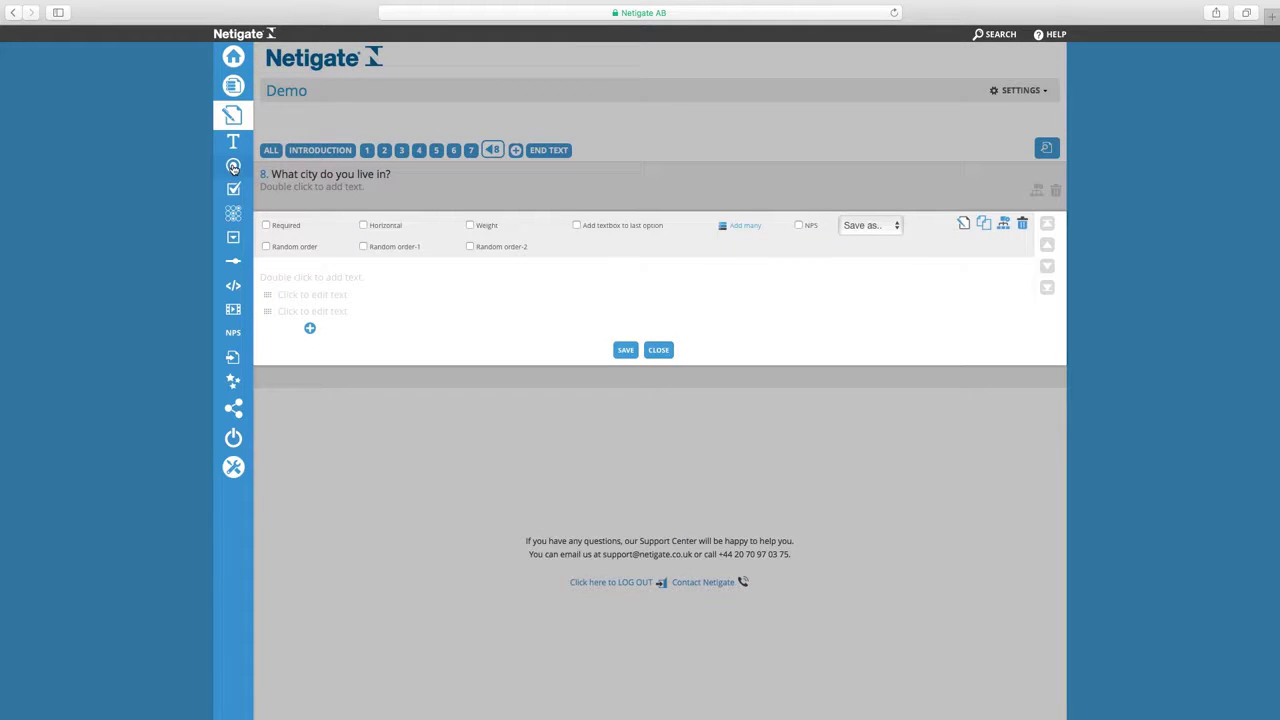
click(266, 226)
click(366, 228)
click(577, 227)
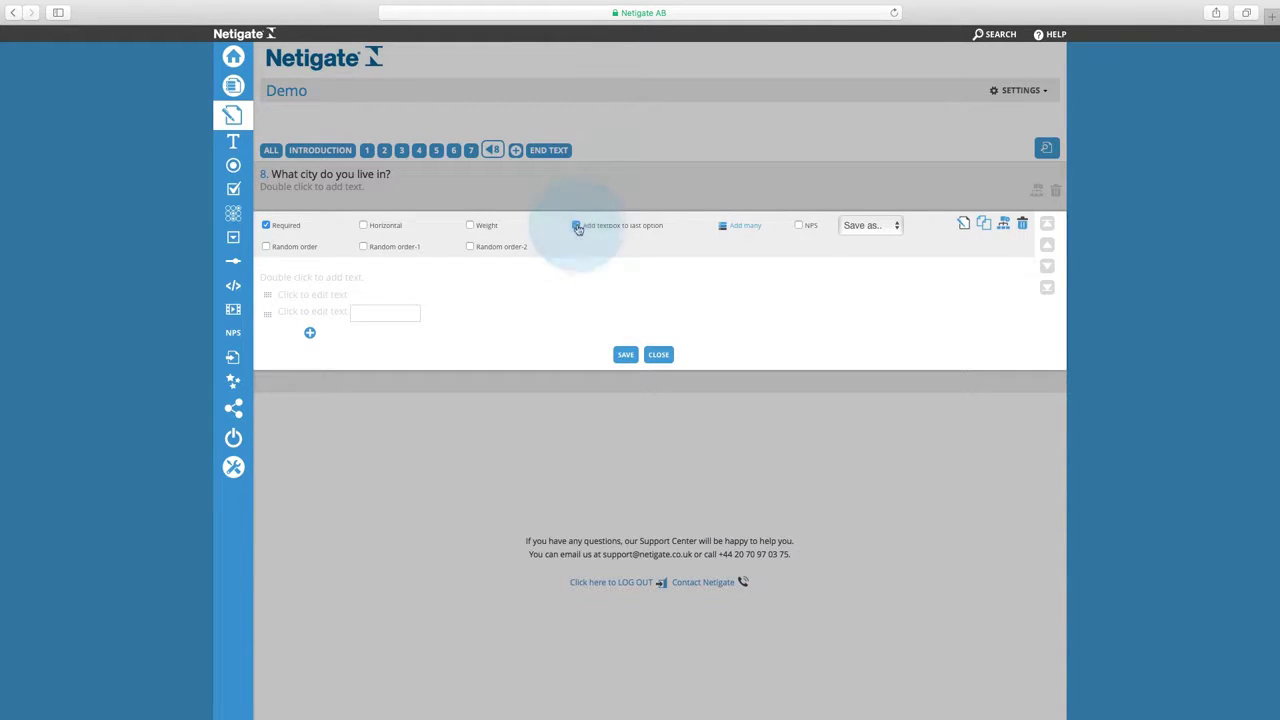
Add three more answer options to question 8's radio button list
click(310, 333)
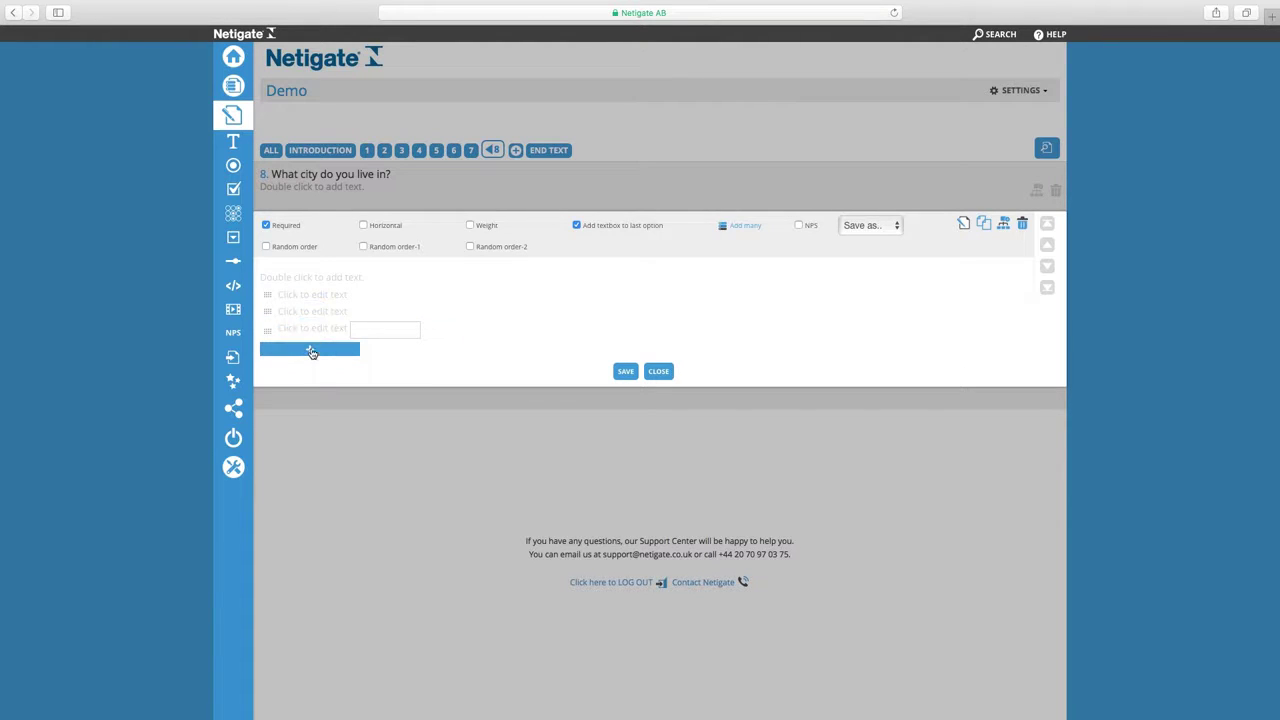
click(310, 352)
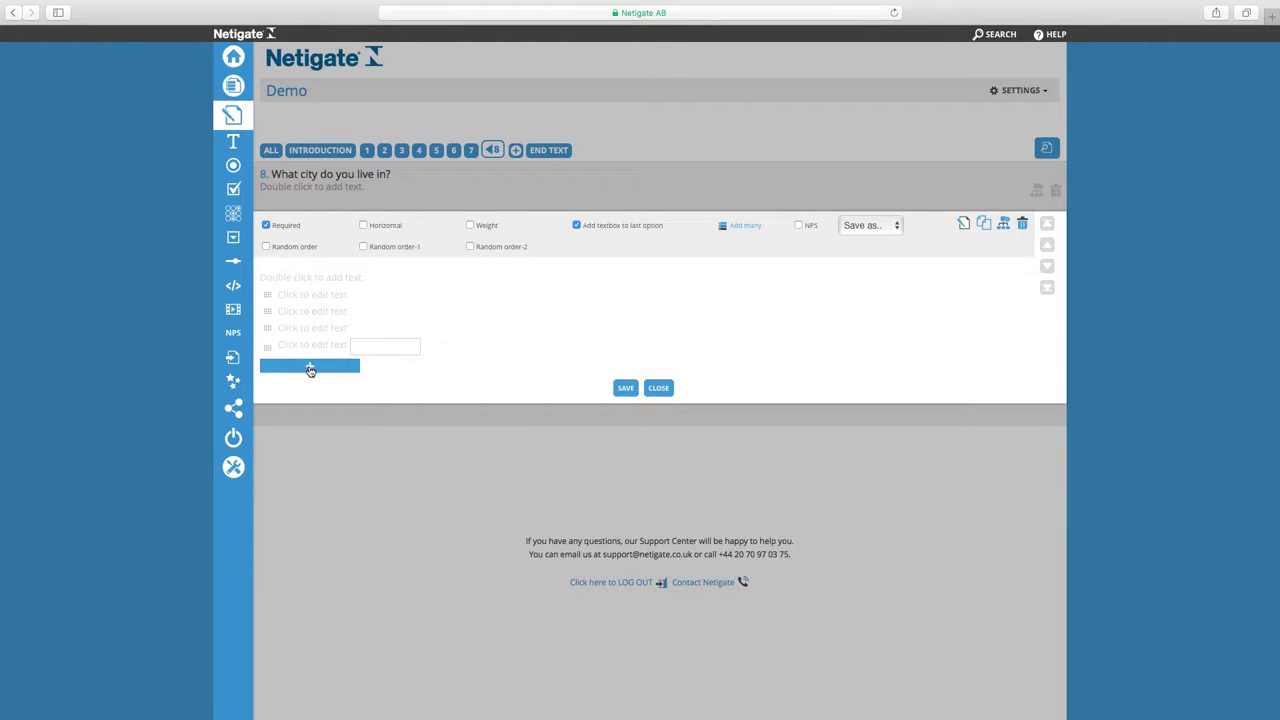
click(310, 368)
Name the first three radio button options Cork, Stockholm and Oslo
click(313, 295)
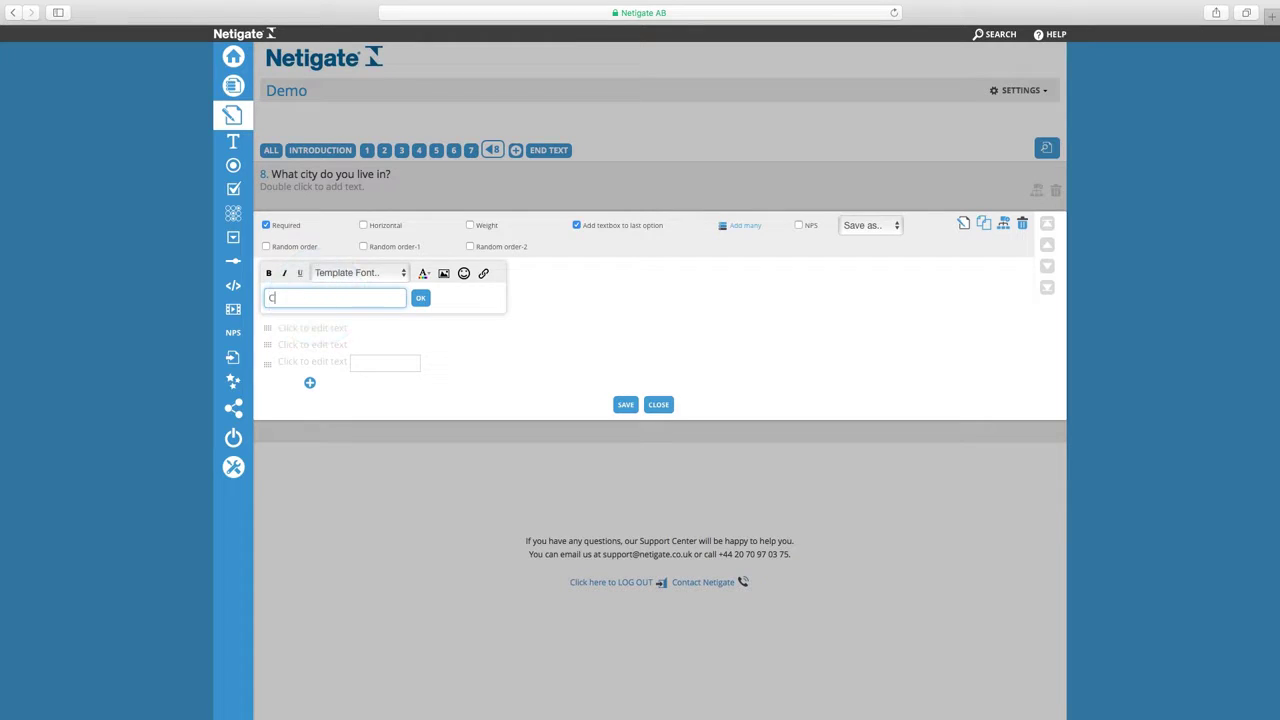
text(Stoclo)
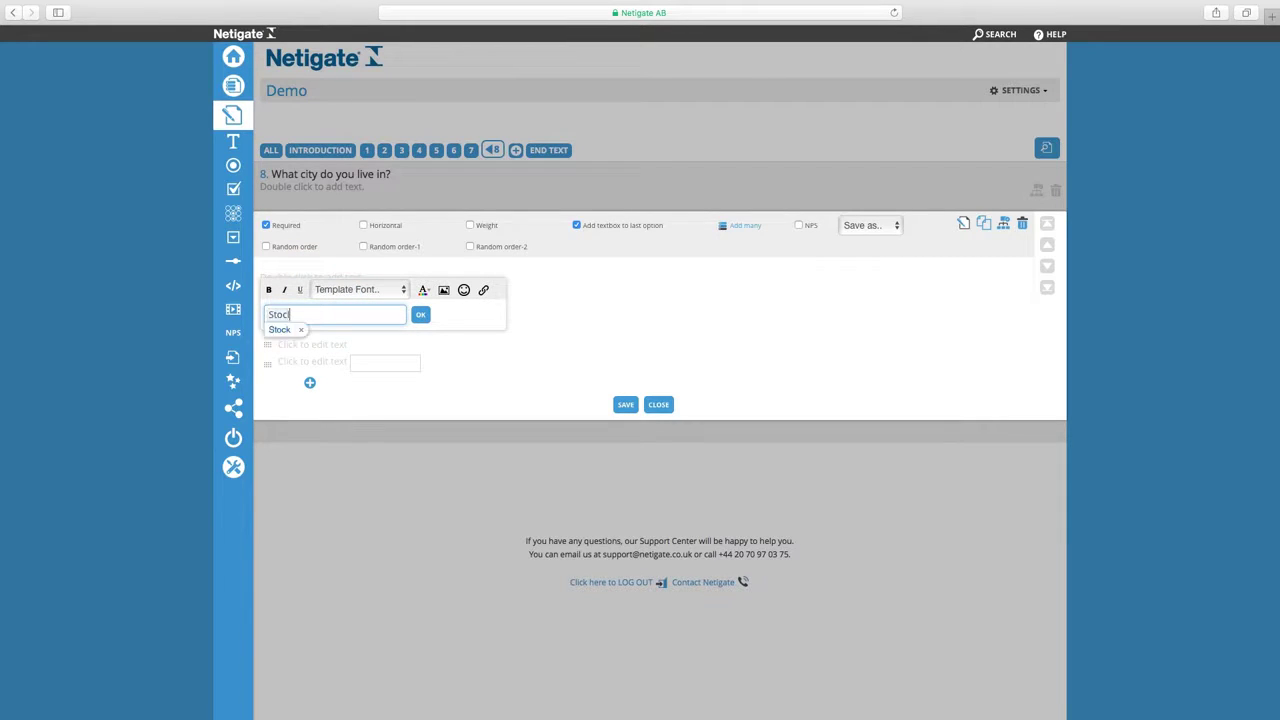
key(BackSpace)
key(BackSpace)
text(kh)
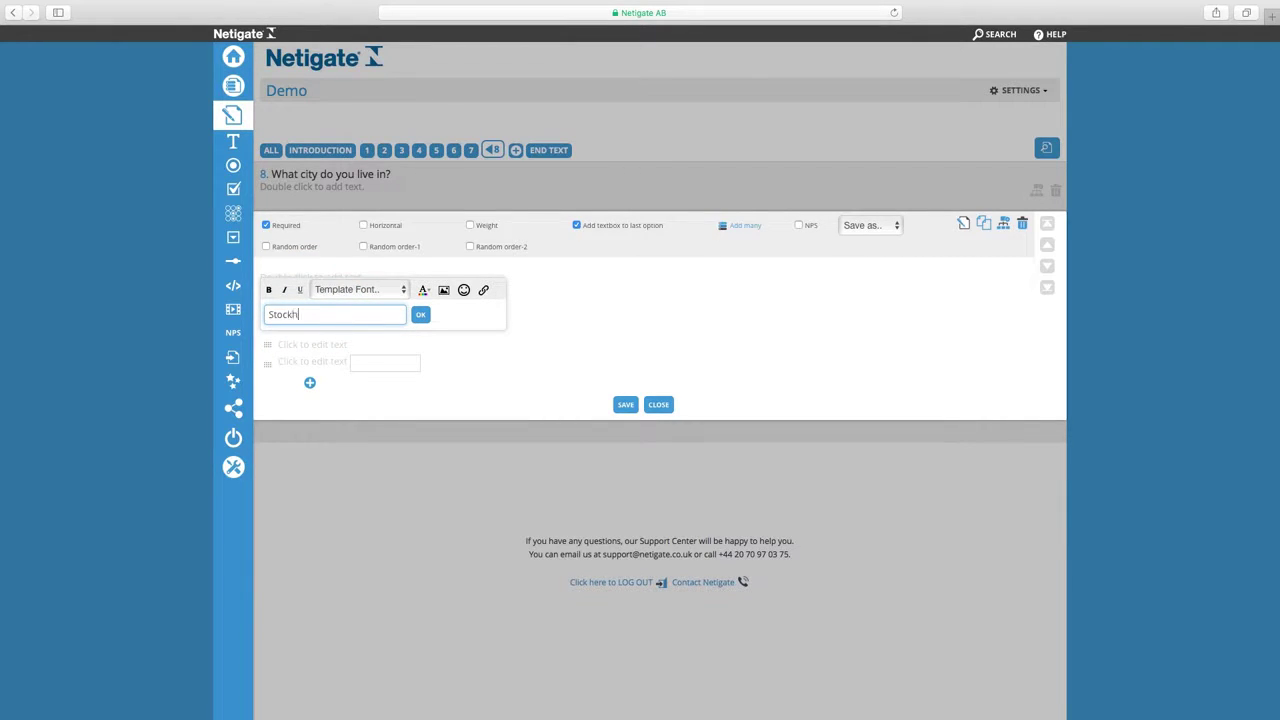
text(olm)
key(Return)
text(Osl)
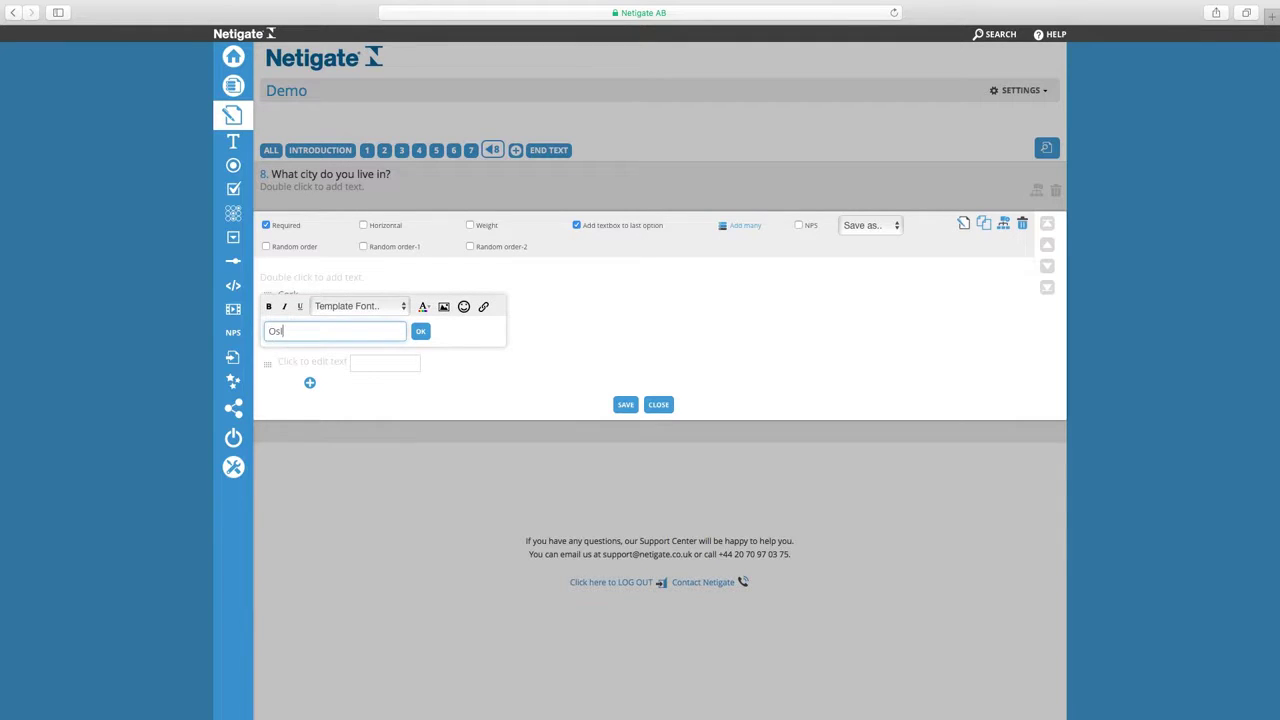
text(o)
key(Return)
Name the last two radio button options Wiesbaden and Other, and save the answer
click(318, 343)
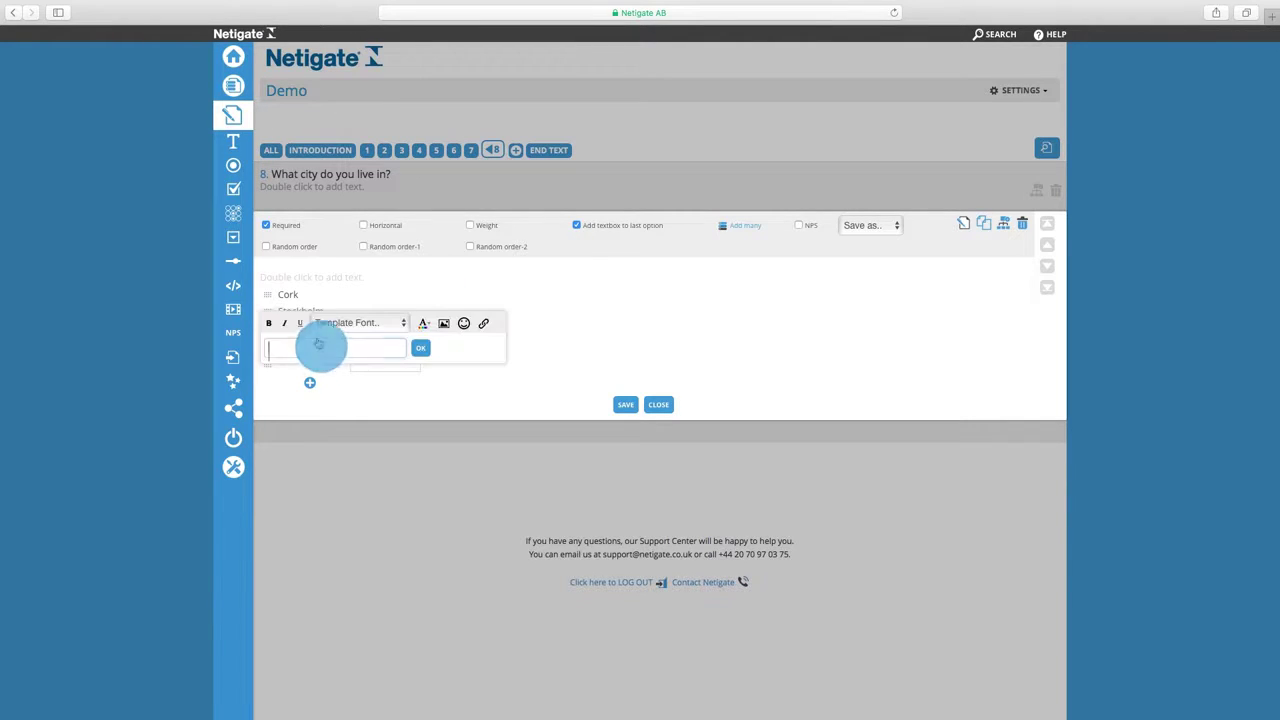
text(Wiesbaden)
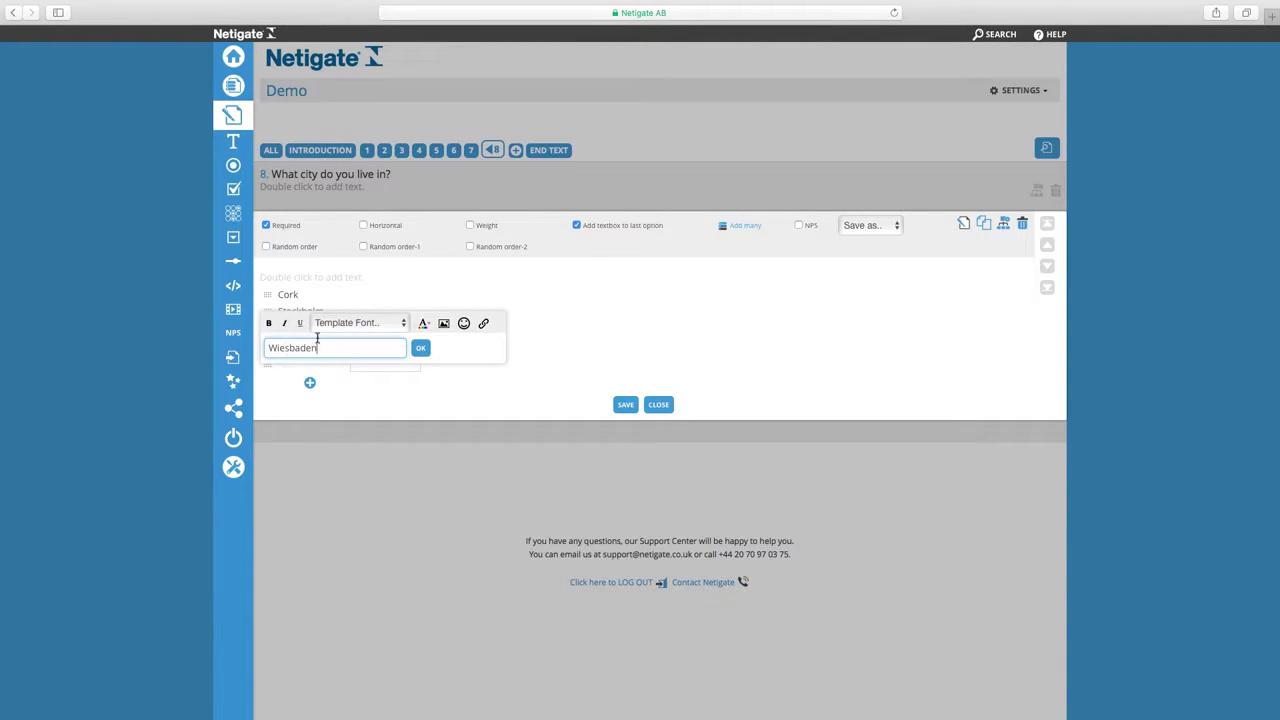
click(420, 347)
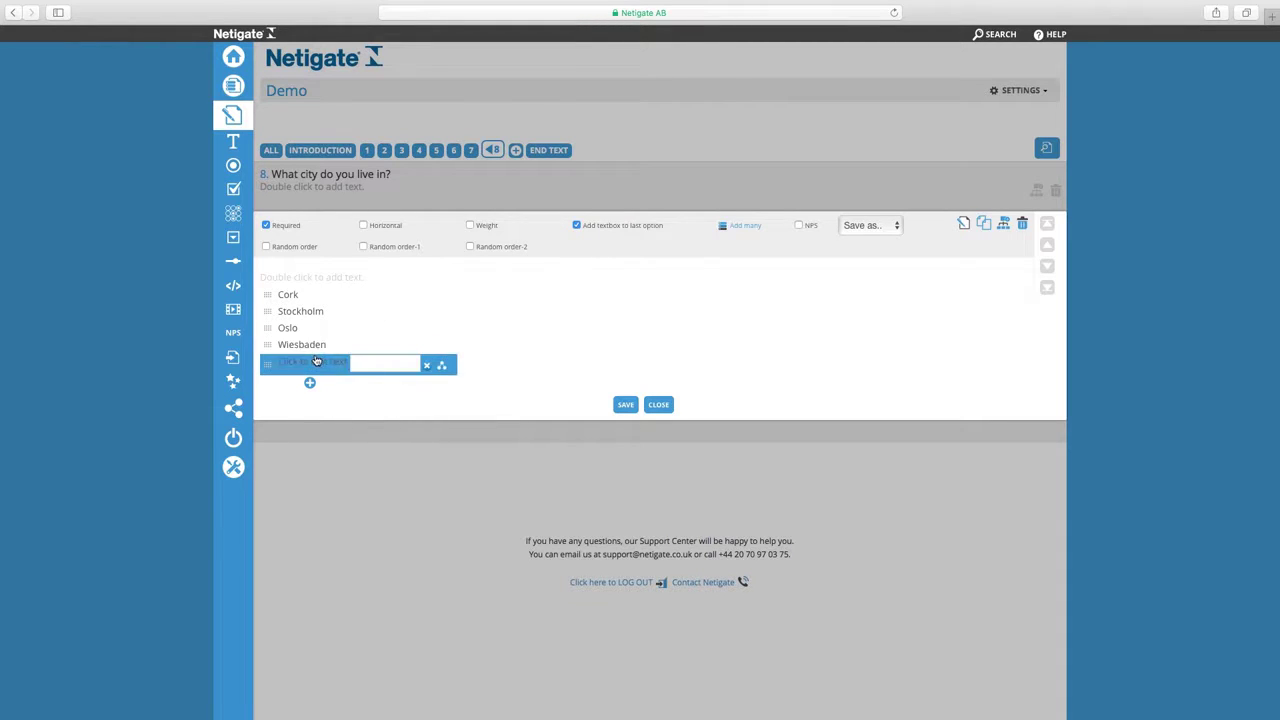
click(316, 362)
text(Other)
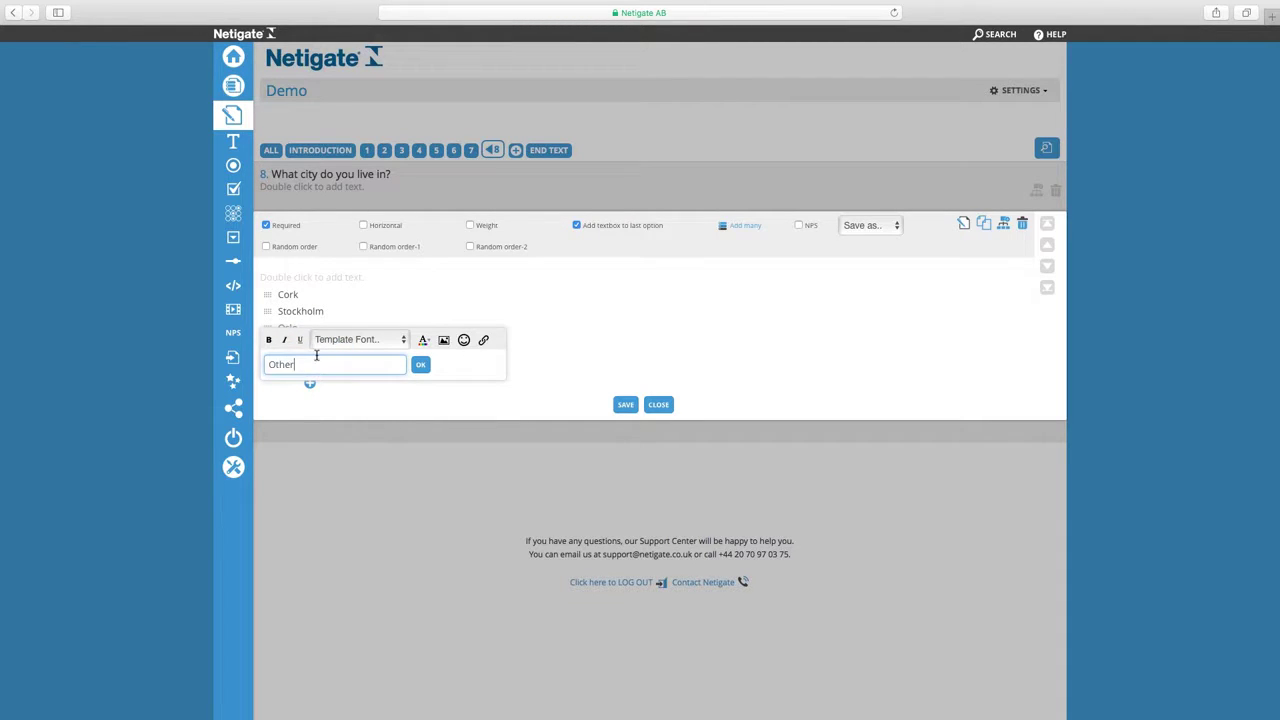
click(420, 364)
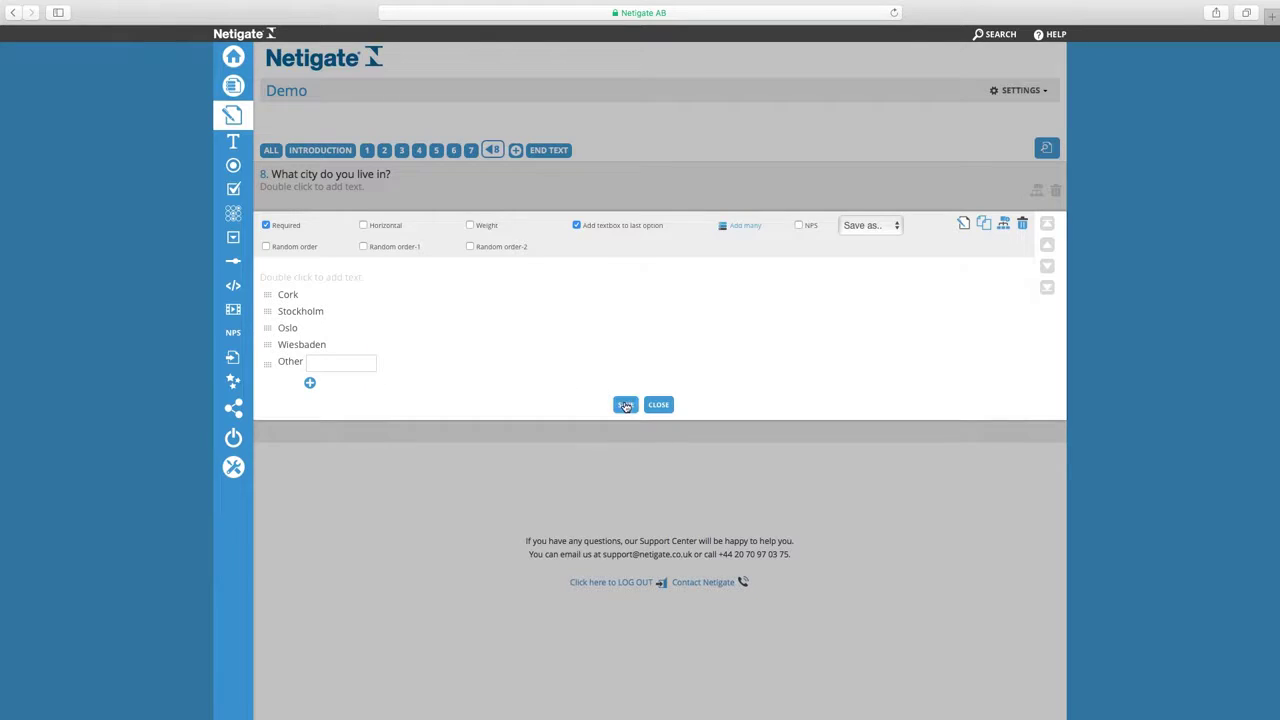
click(625, 405)
Preview question 8 by choosing Other with the answer London in the test version, and return to the survey editor
click(1046, 150)
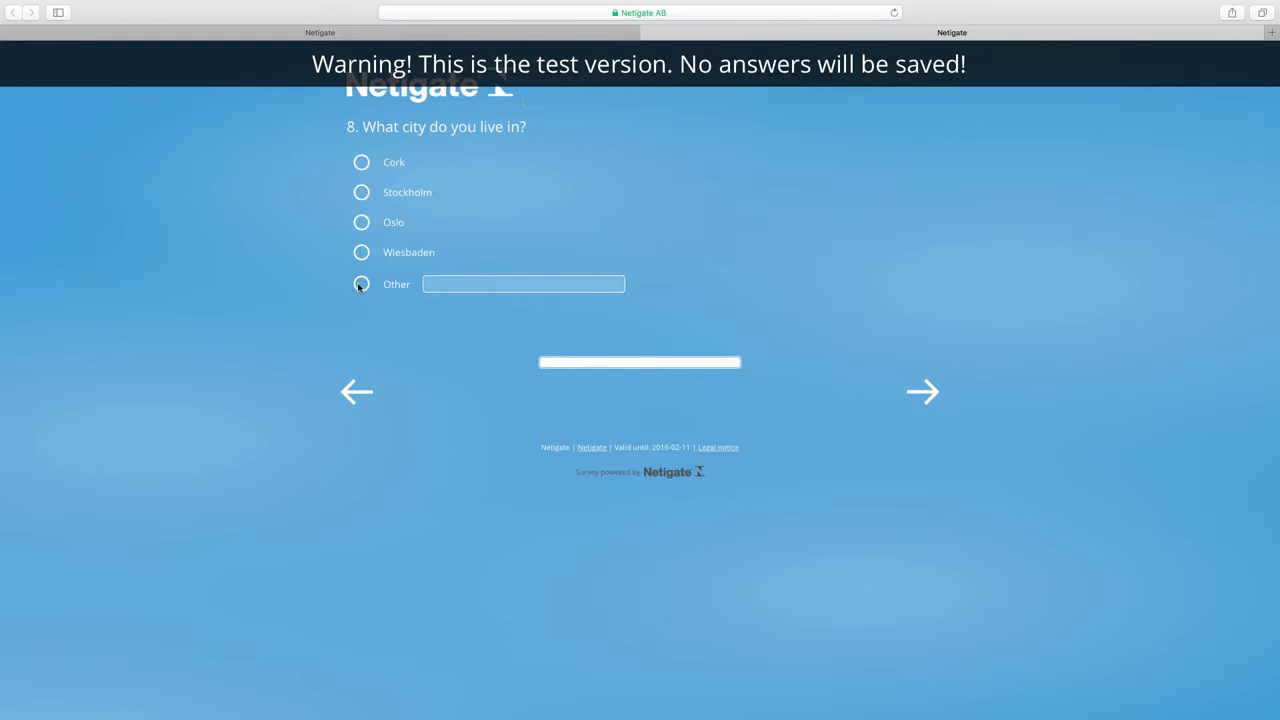
click(361, 285)
click(440, 284)
text(London)
click(650, 33)
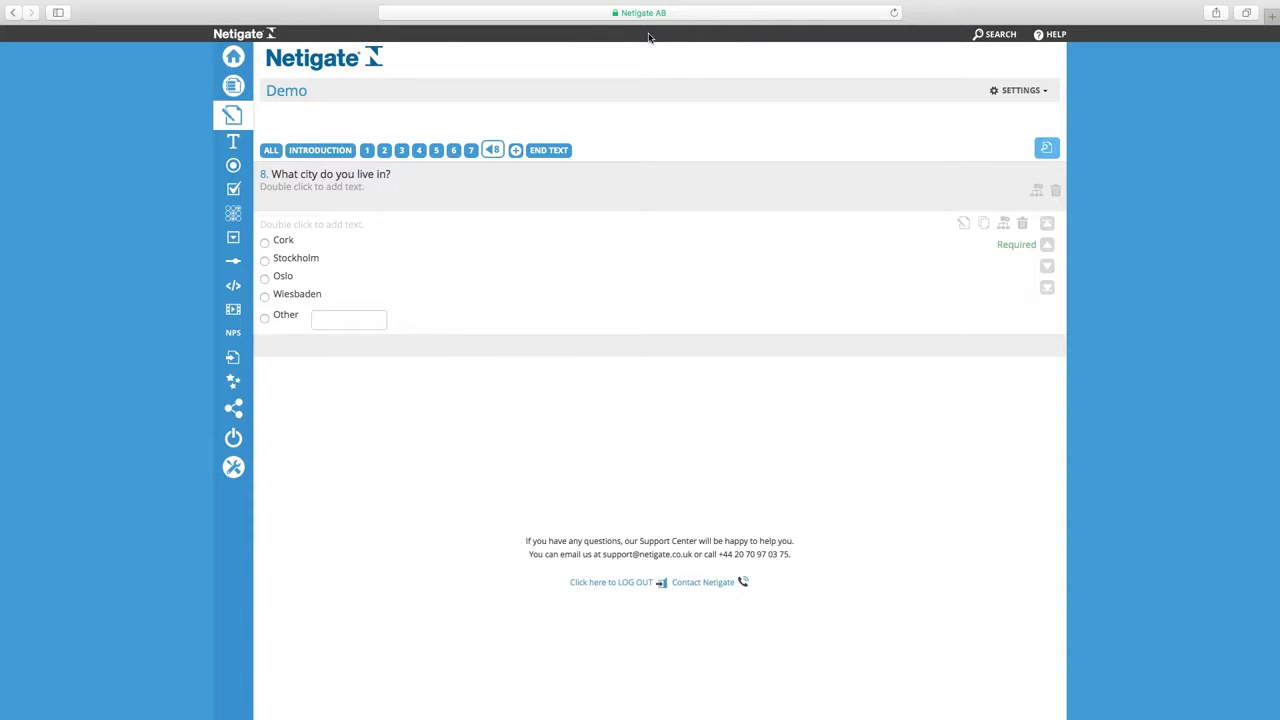
Add question 9 with the text "What are the 2 most important things you look for when buying a new product?"
click(515, 150)
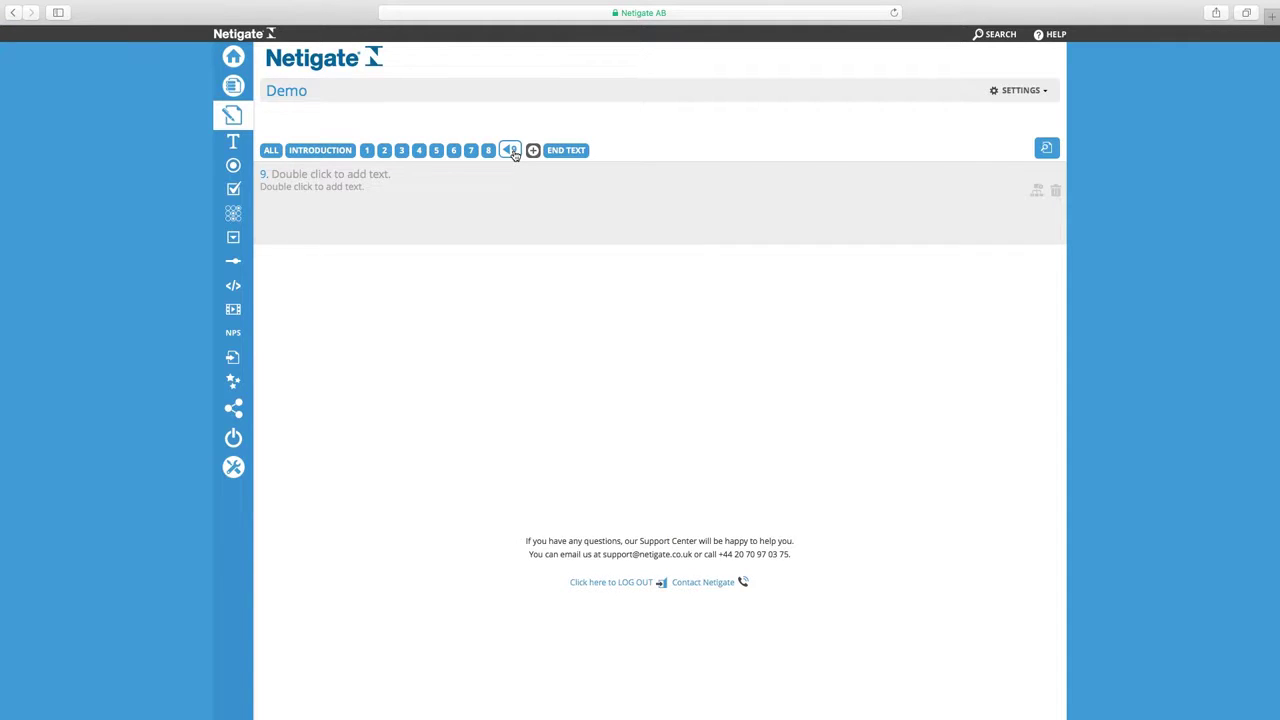
double_click(360, 178)
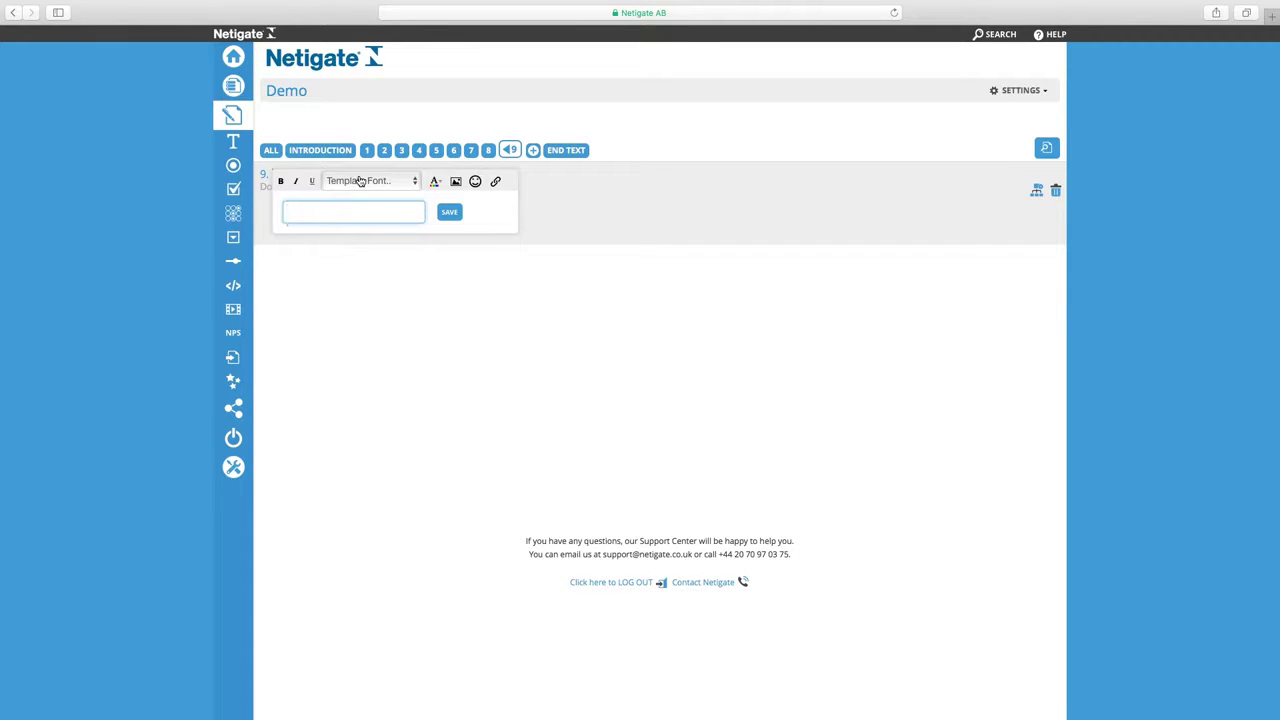
text(What are the 2 most important things you)
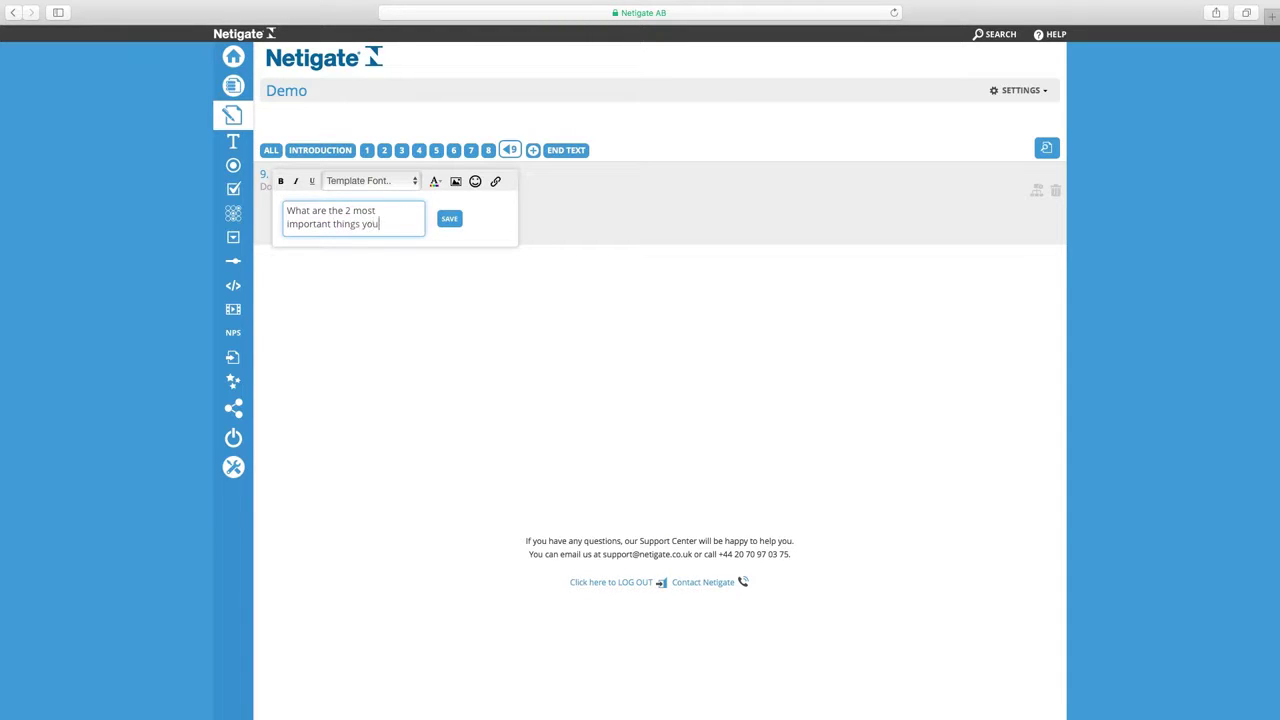
text( look for when )
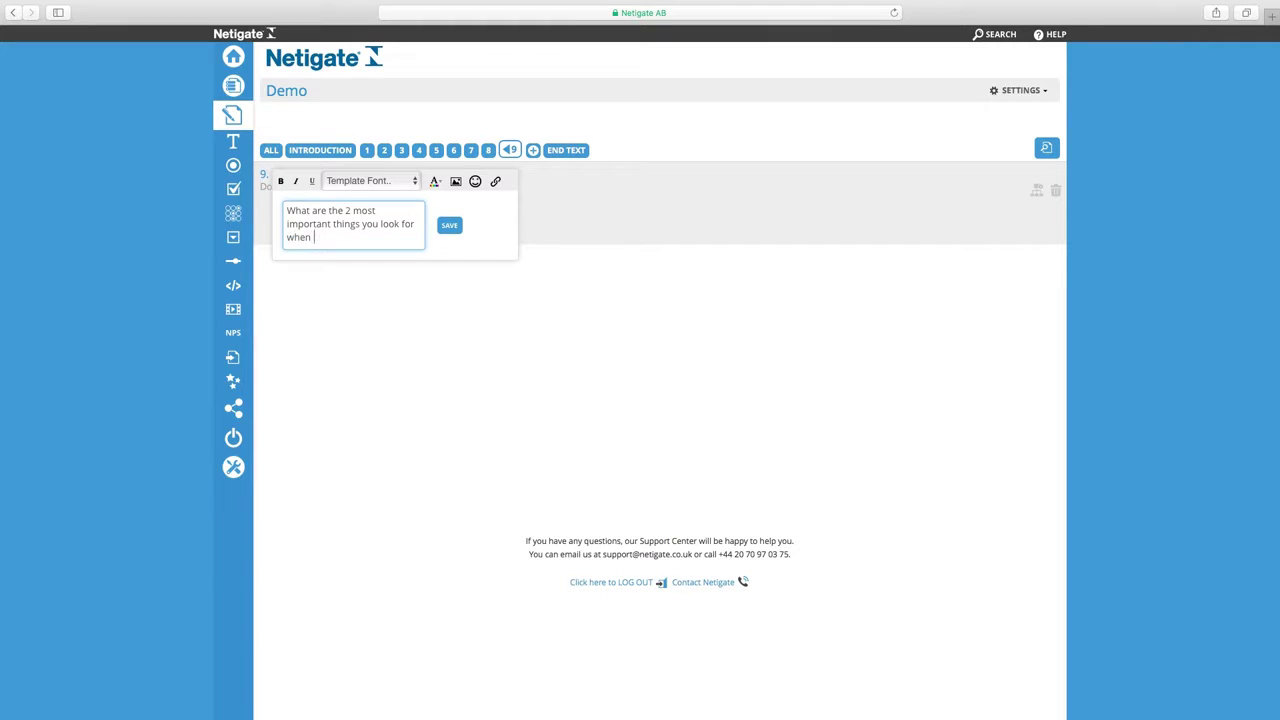
text(buying a new product?)
Underline "the 2 most" in question 9's text and save the question text
drag(328, 210, 376, 208)
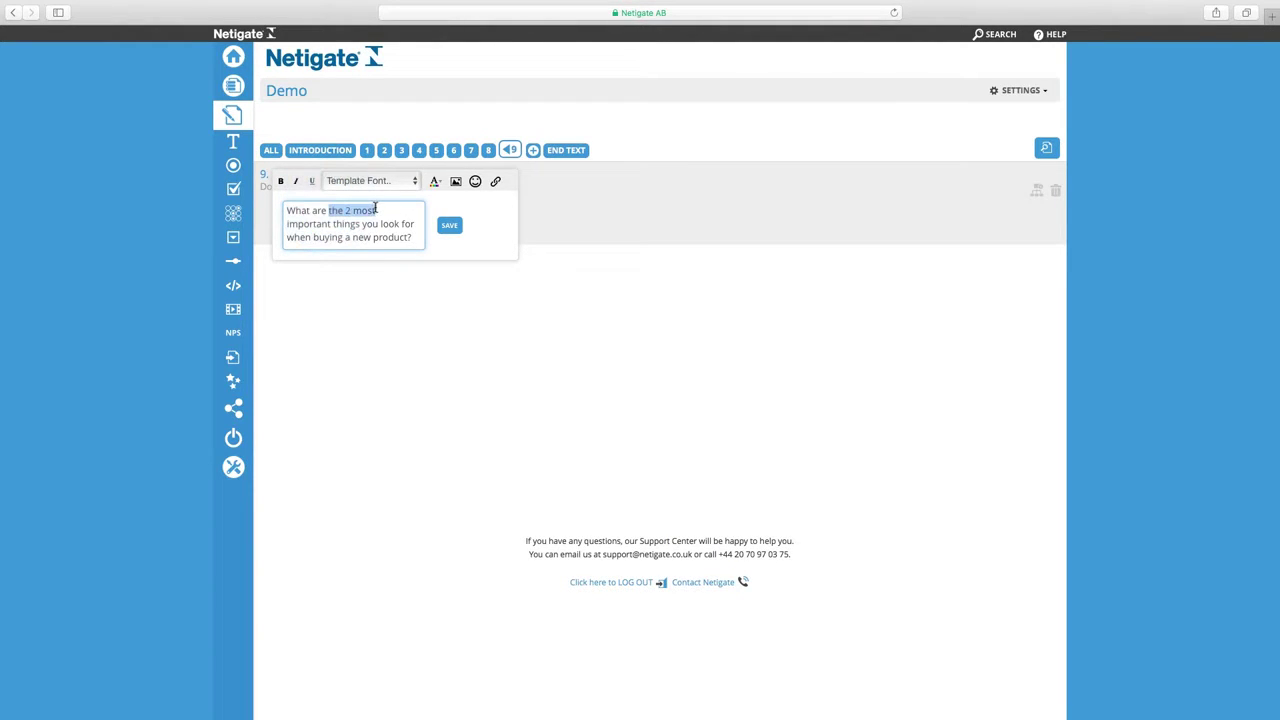
click(312, 181)
click(446, 226)
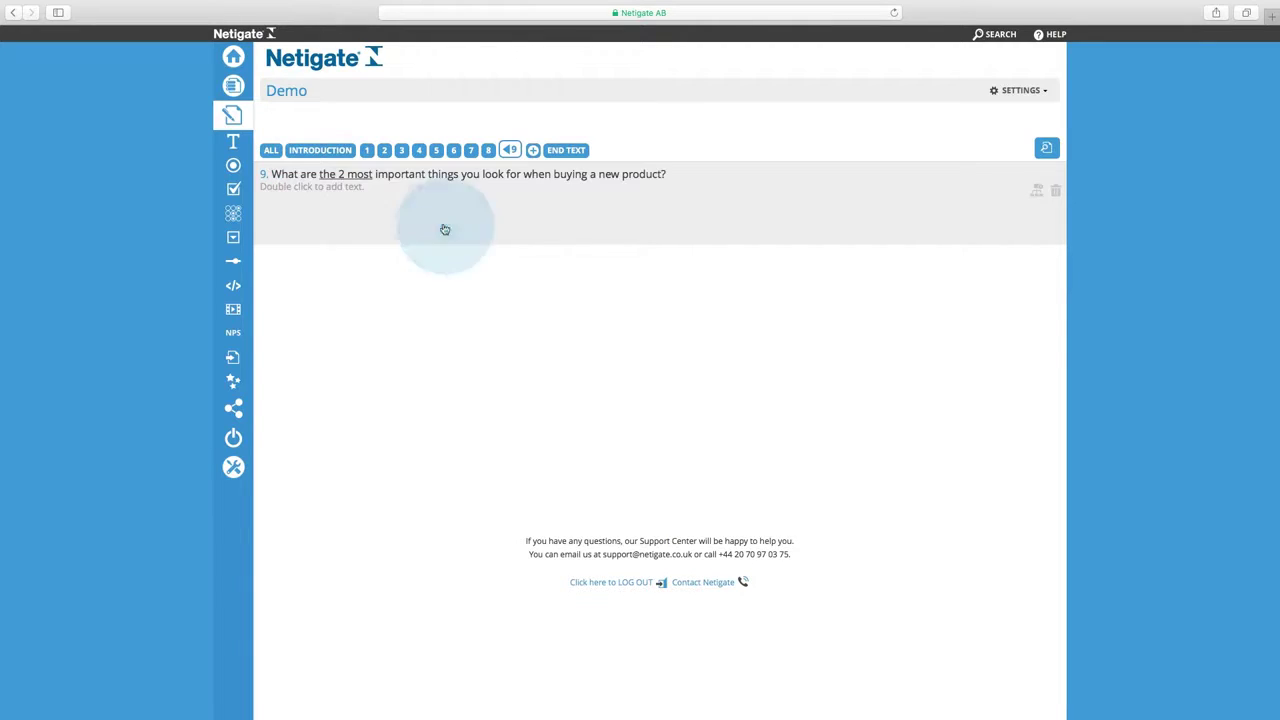
Give question 9 a required checkbox answer with a minimum and maximum of 2 and a textbox on the last option
click(236, 191)
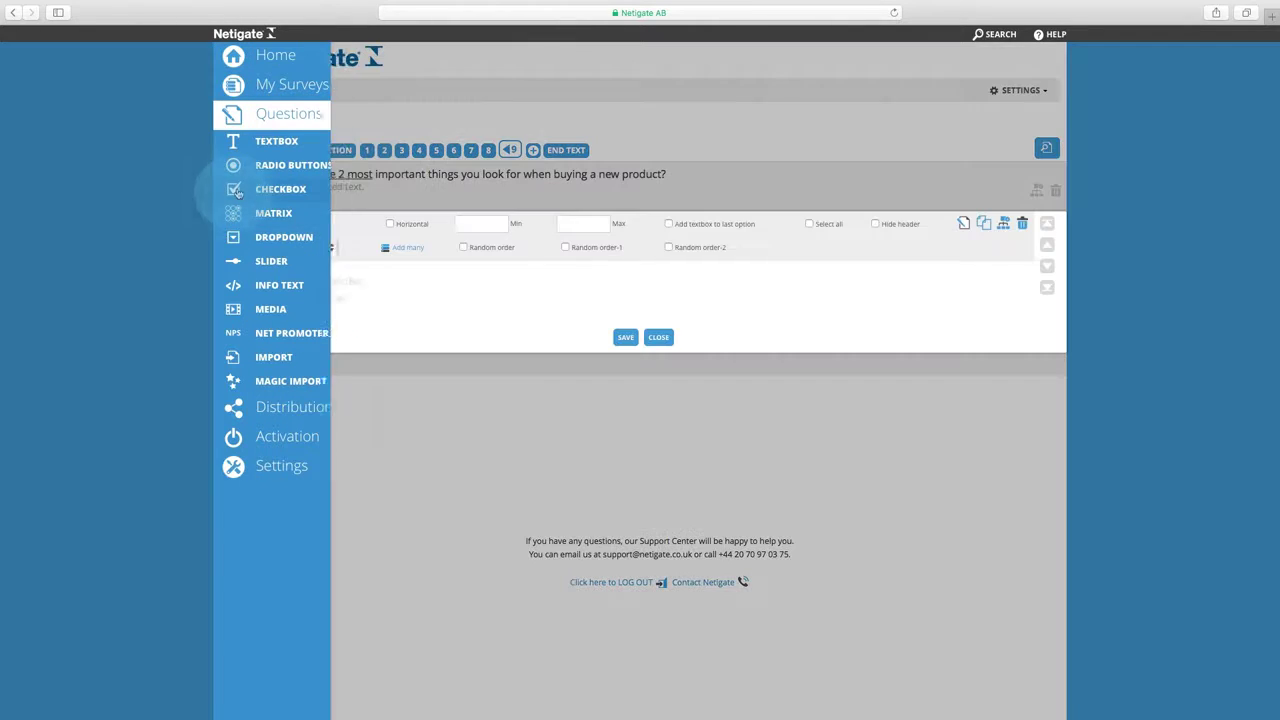
click(266, 224)
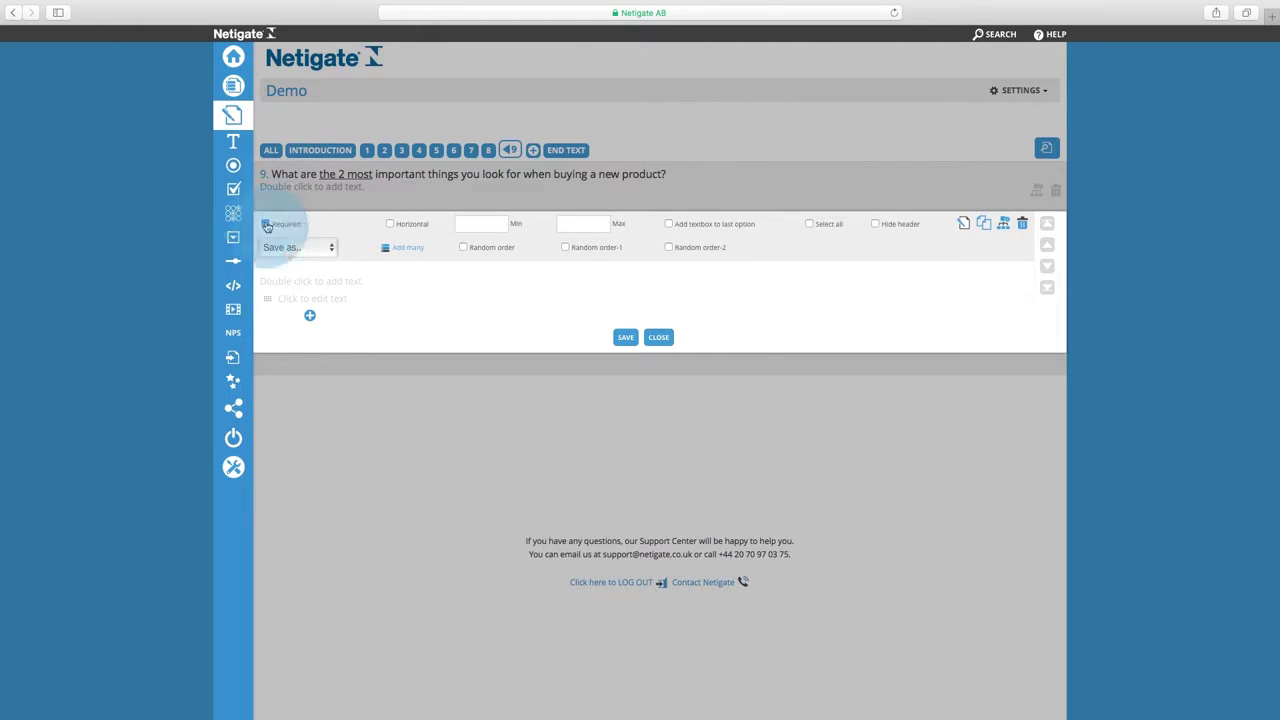
click(495, 219)
text(2)
key(Tab)
text(2)
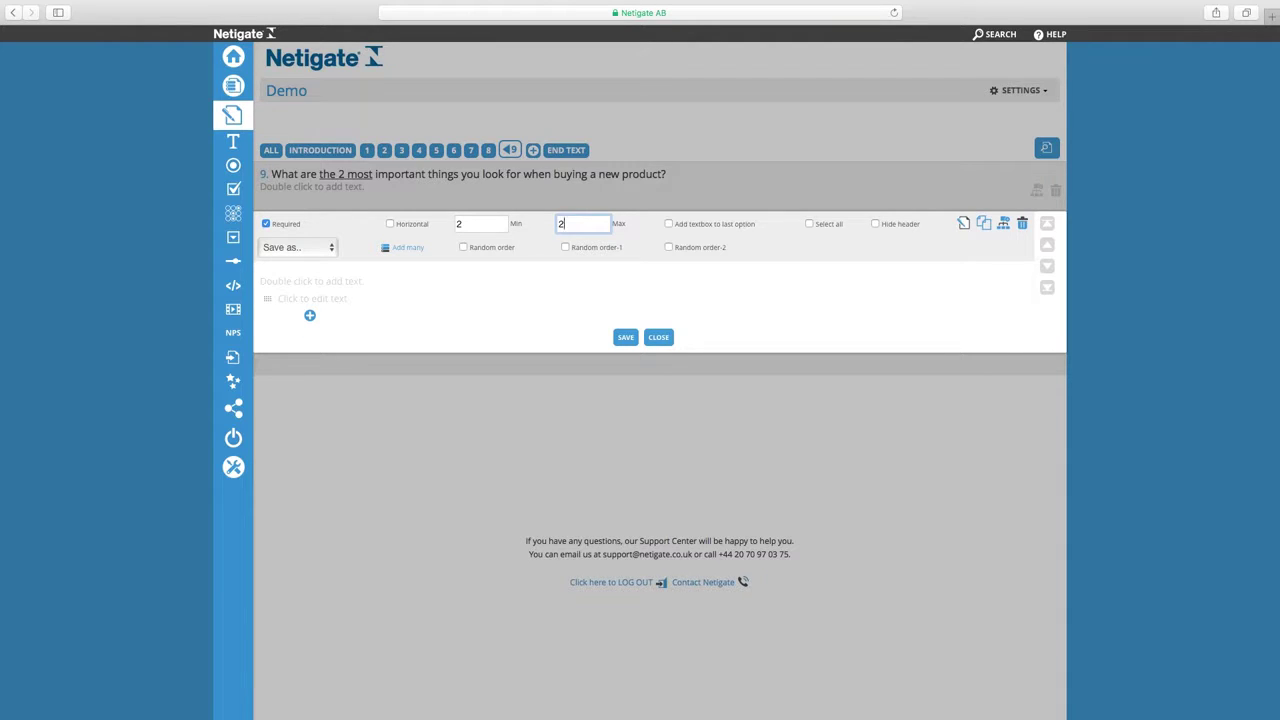
click(668, 225)
Bulk-add the checkbox options Price, Design, Quality, Availability, Brand and "Other:" to question 9
click(416, 252)
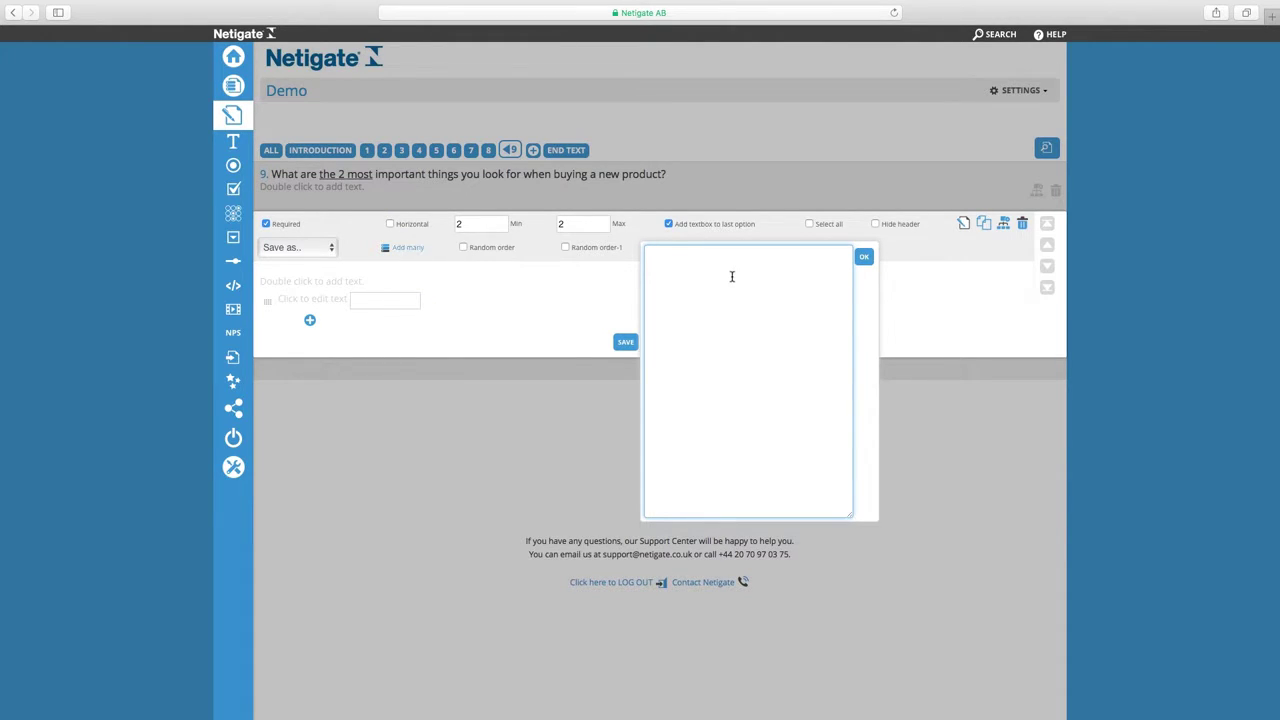
text(Price)
key(Return)
text(Design)
key(Return)
text(Quality)
key(Return)
text(Availability)
key(Return)
text(Brand)
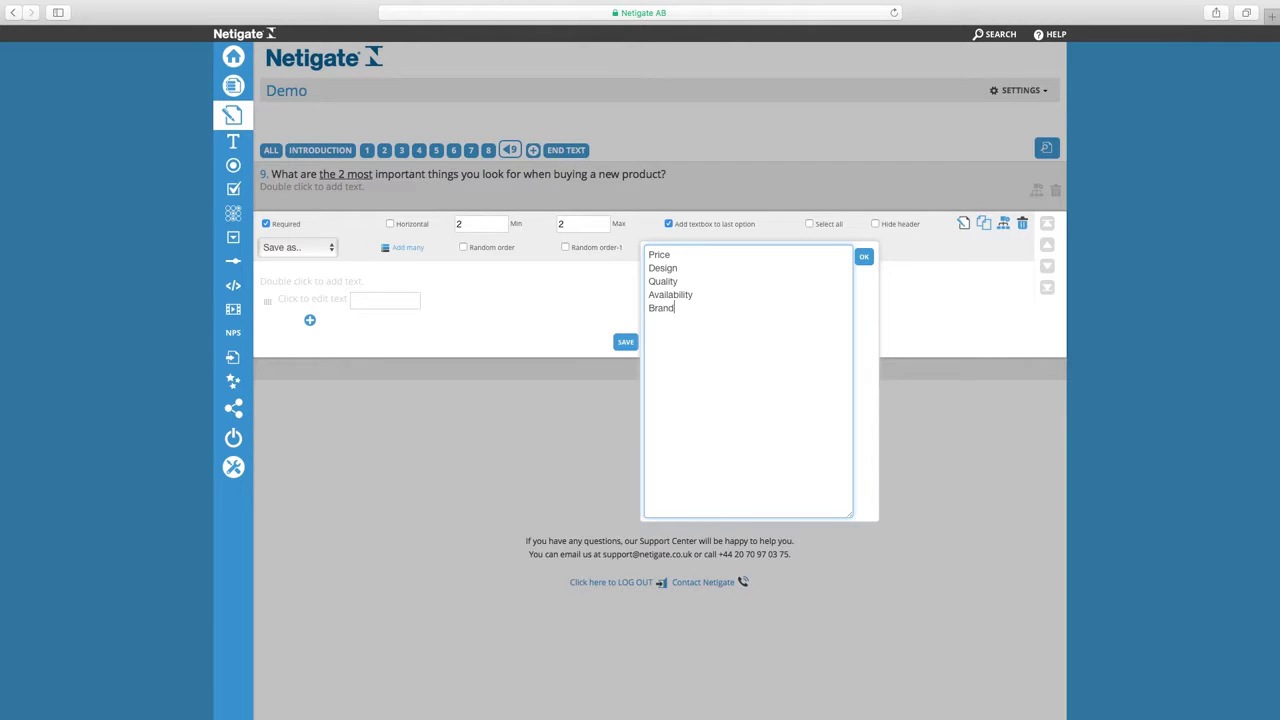
key(Return)
text(Other:)
click(864, 256)
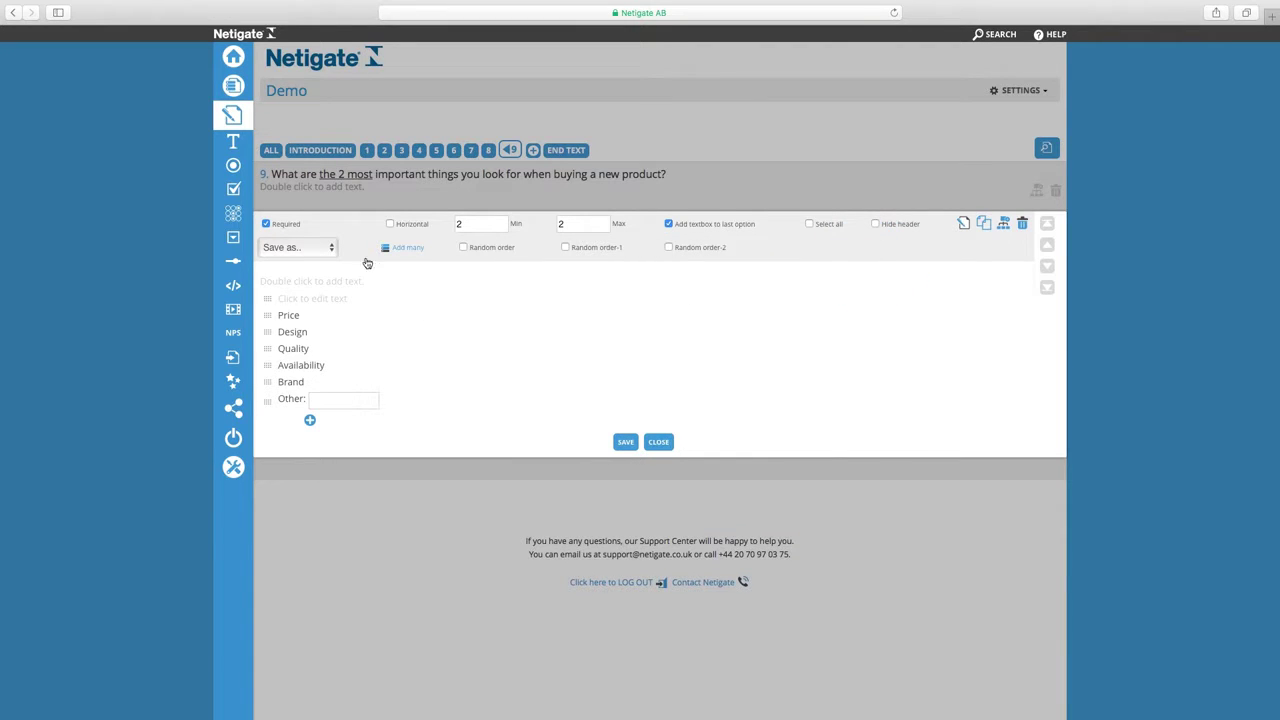
Delete the blank first option from question 9's checkbox list and save the answer
click(385, 306)
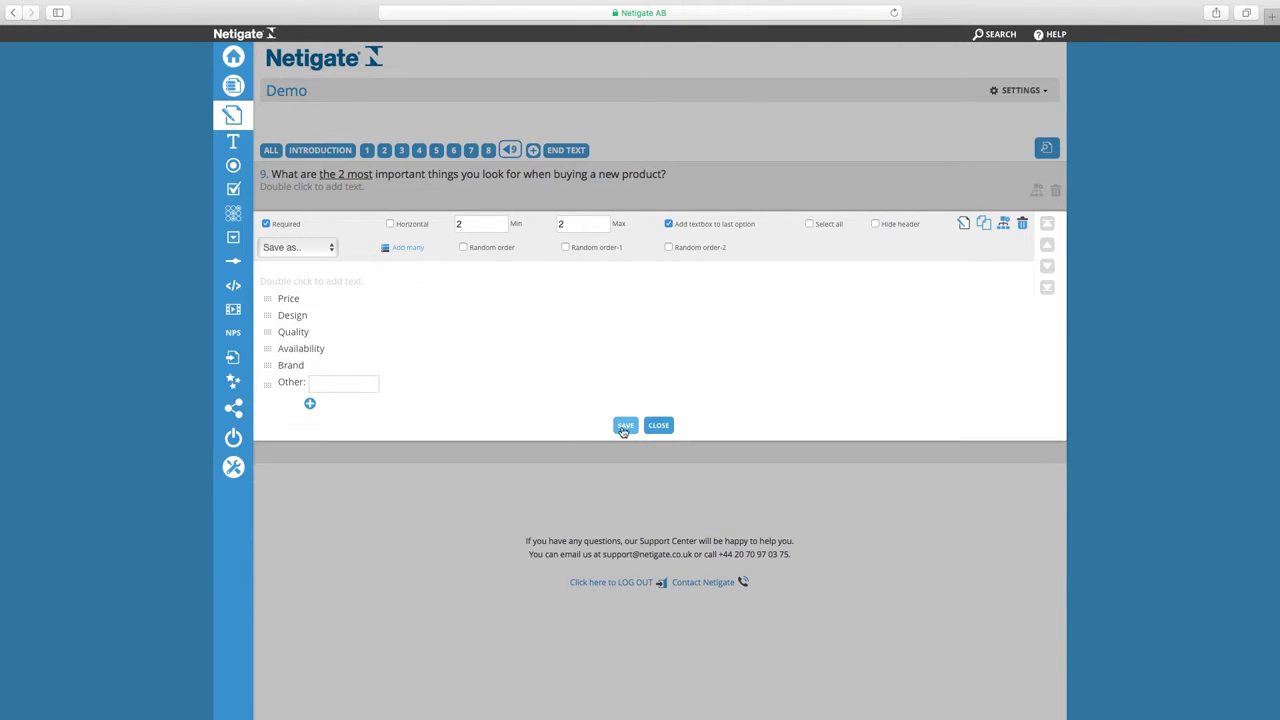
click(625, 428)
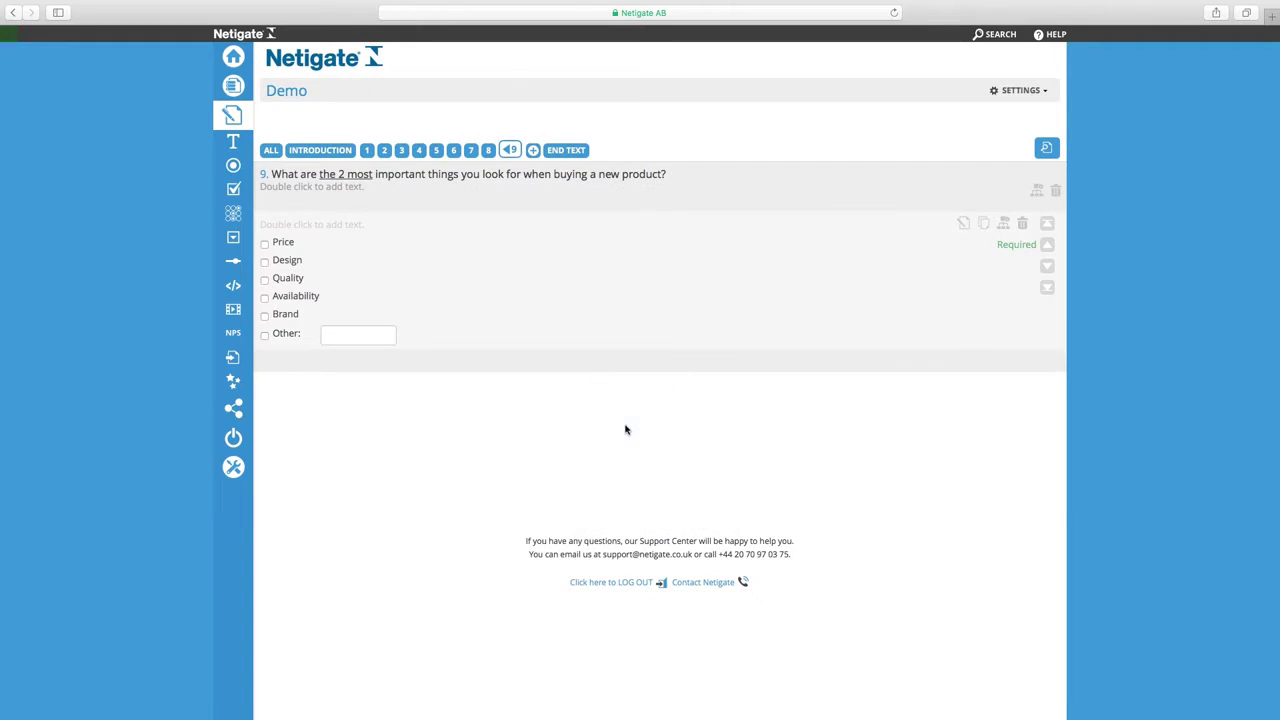